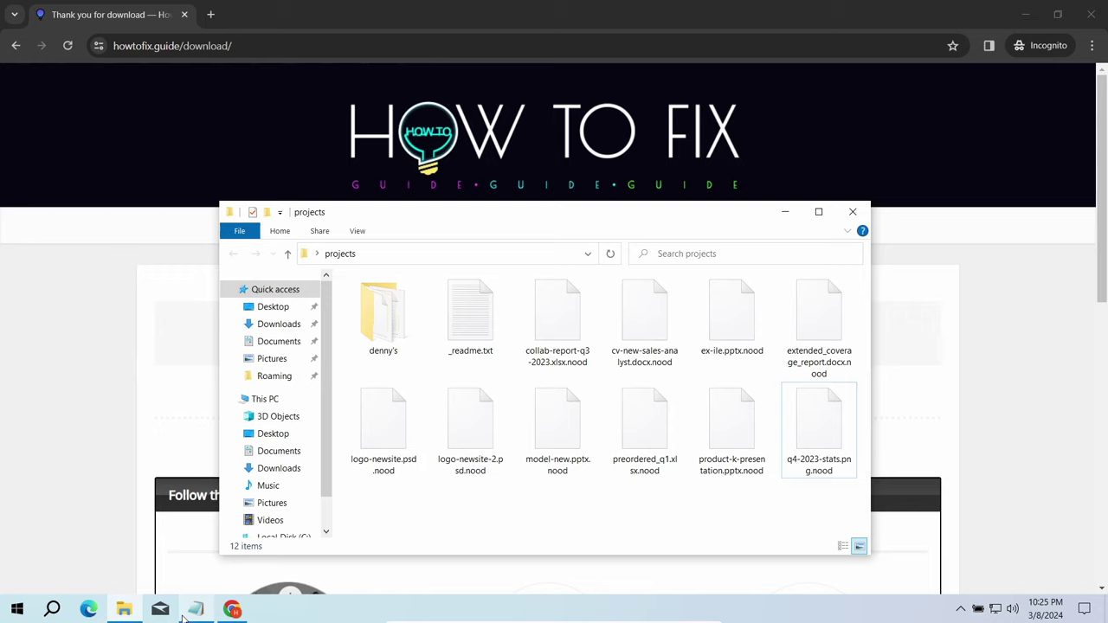
Reopen and hide the _readme.txt ransom note, then select and deselect the encrypted .nood files
left_click(192, 611)
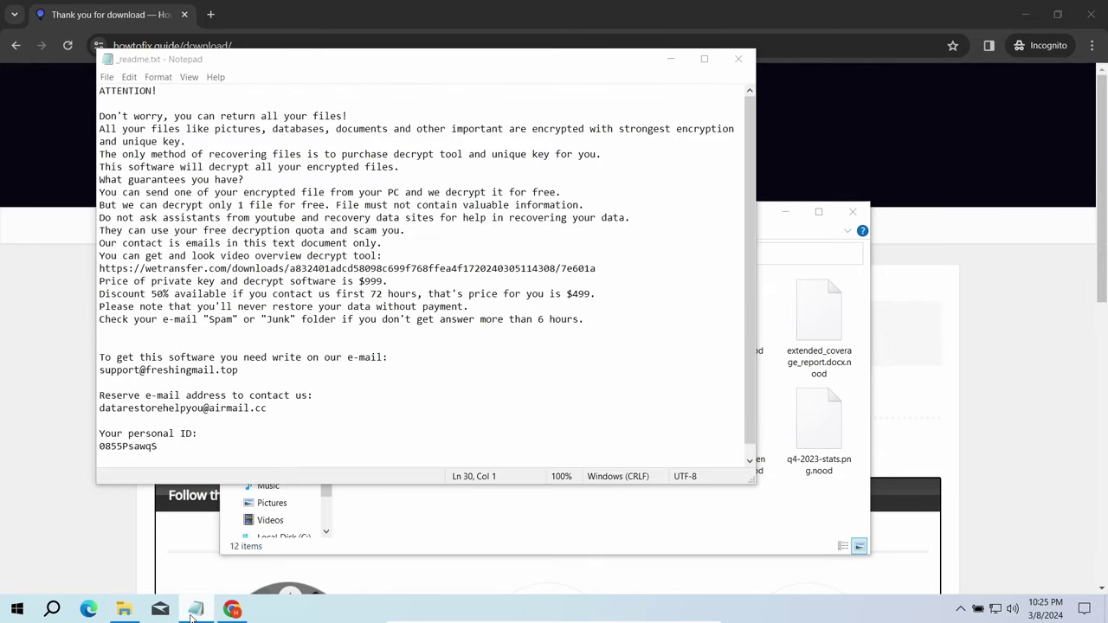
left_click(194, 611)
left_click_drag(360, 511, 825, 428)
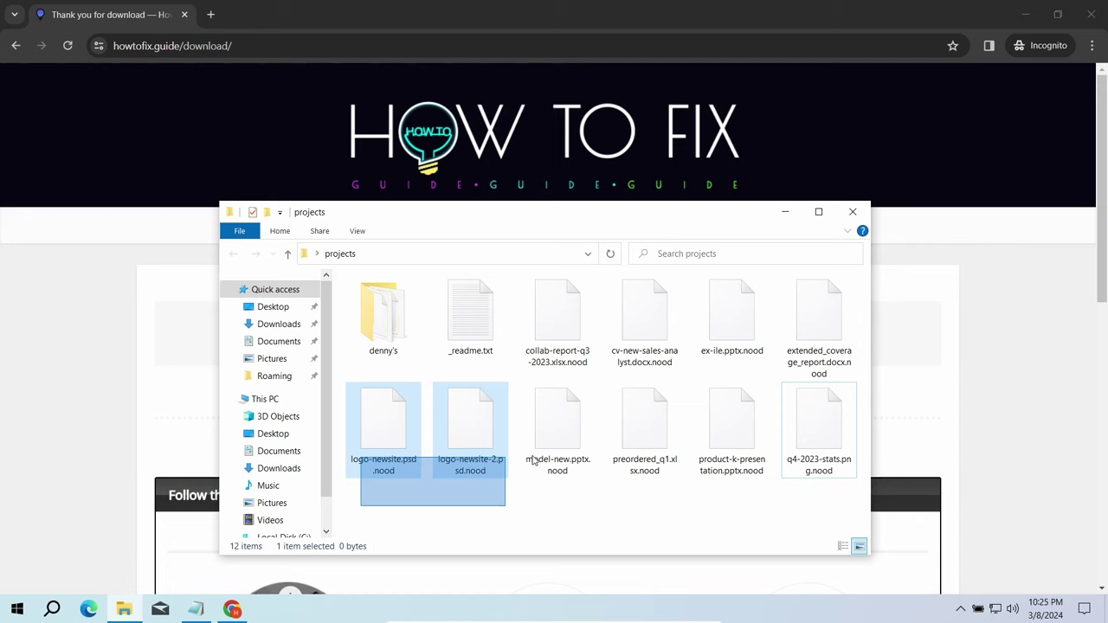
left_click(819, 503)
Bring Chrome forward and scroll through the Triage family:djvu sample results and their tags
left_click(912, 406)
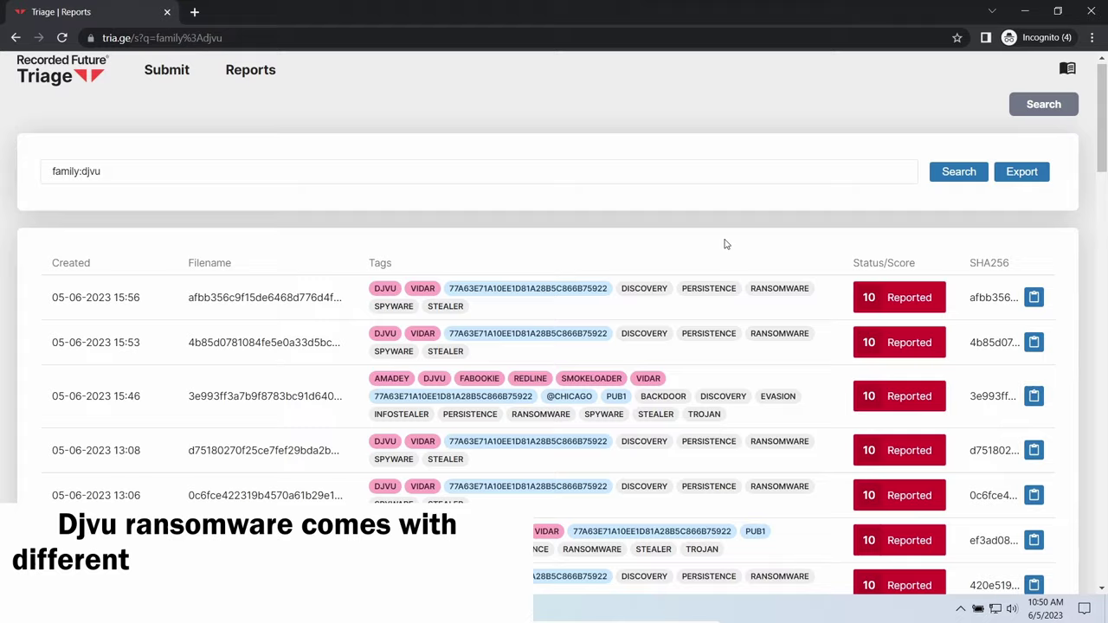
scroll(721, 245, "down", 2)
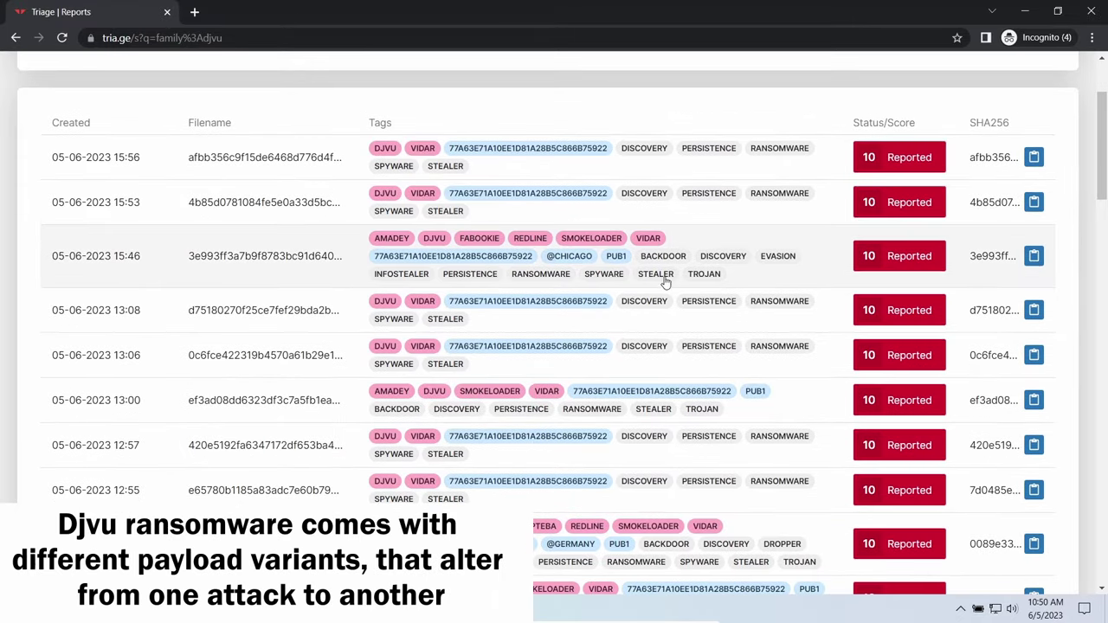
scroll(665, 285, "down", 2)
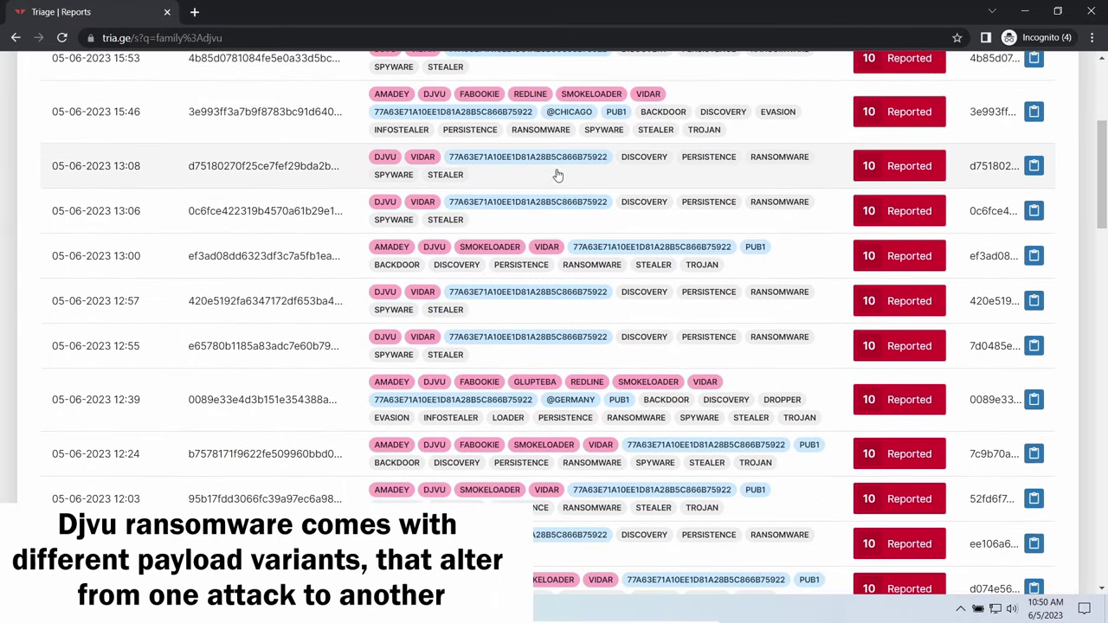
scroll(545, 258, "down", 3)
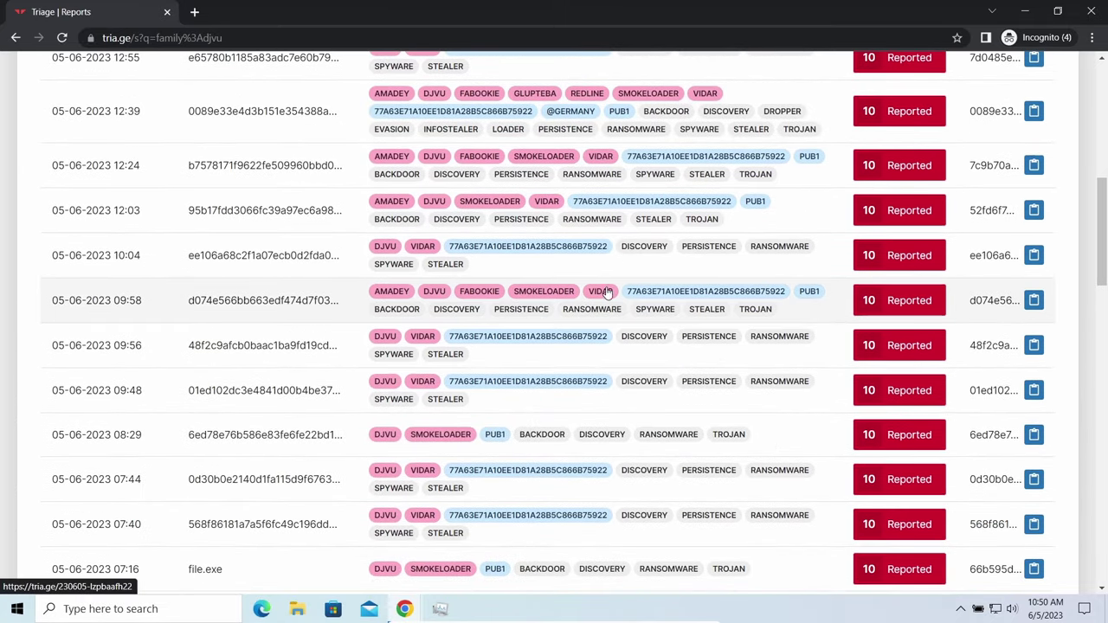
scroll(717, 346, "down", 3)
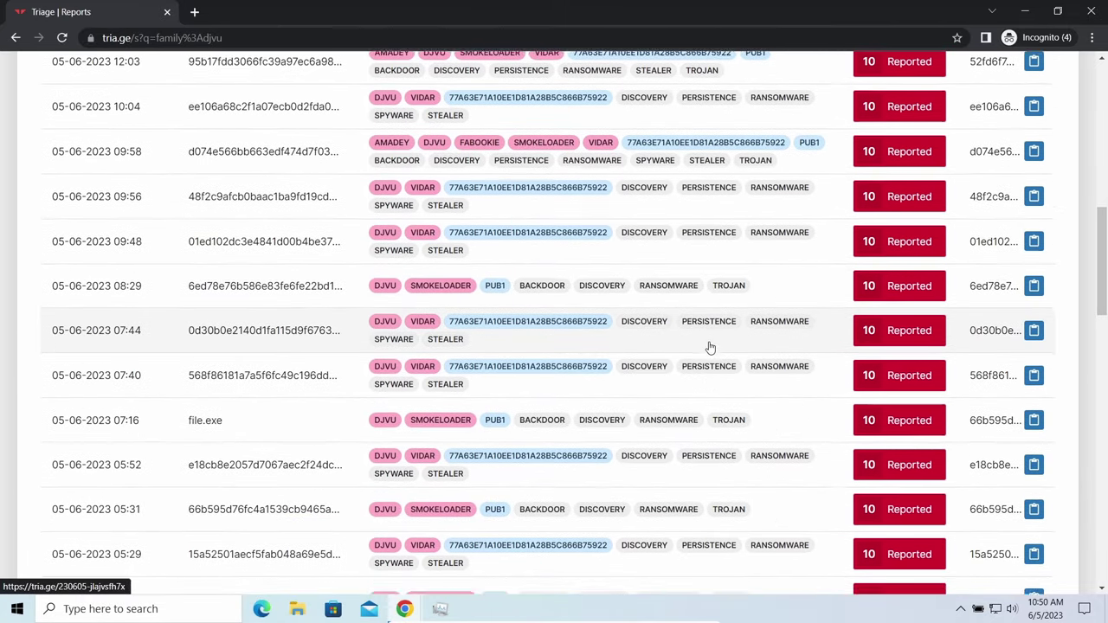
scroll(705, 347, "down", 2)
scroll(554, 355, "down", 1)
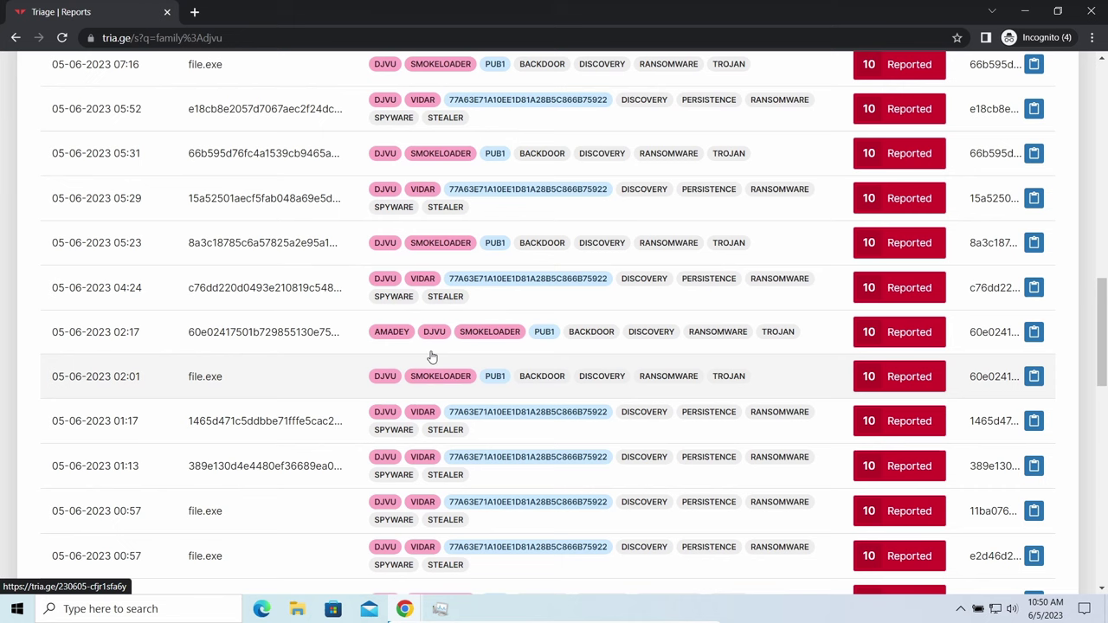
scroll(559, 345, "down", 1)
scroll(566, 382, "down", 1)
scroll(567, 383, "down", 1)
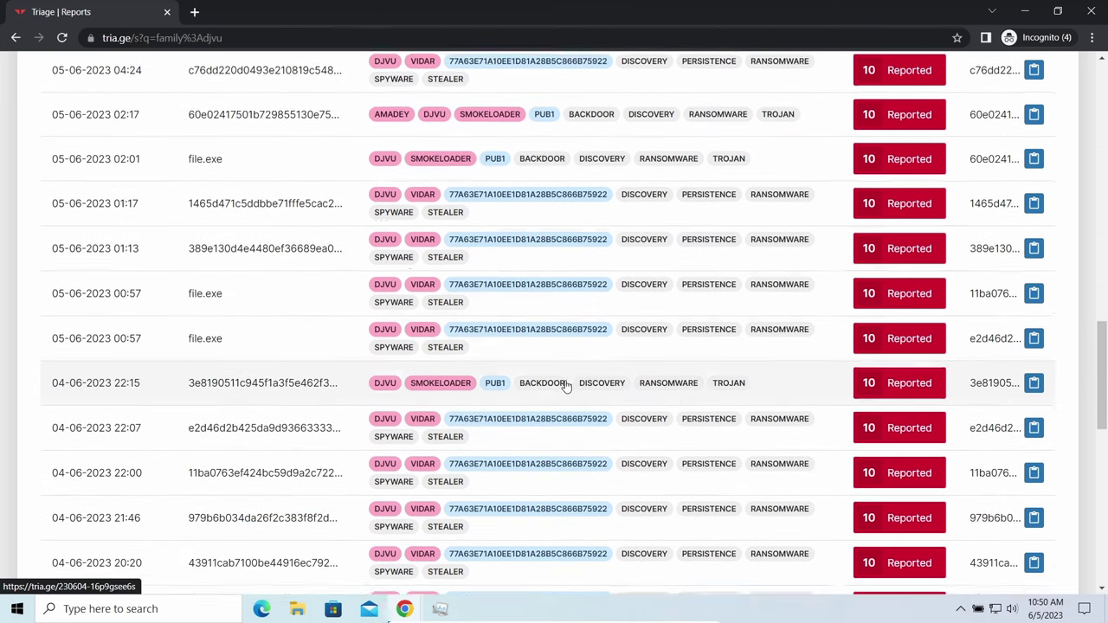
scroll(563, 381, "down", 1)
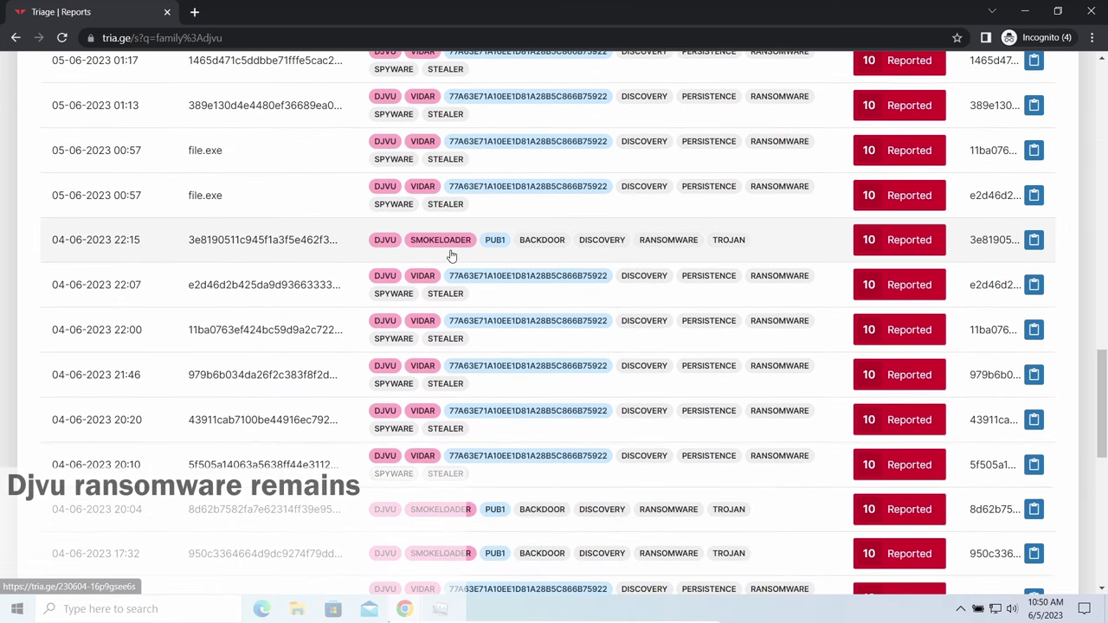
scroll(338, 226, "up", 1)
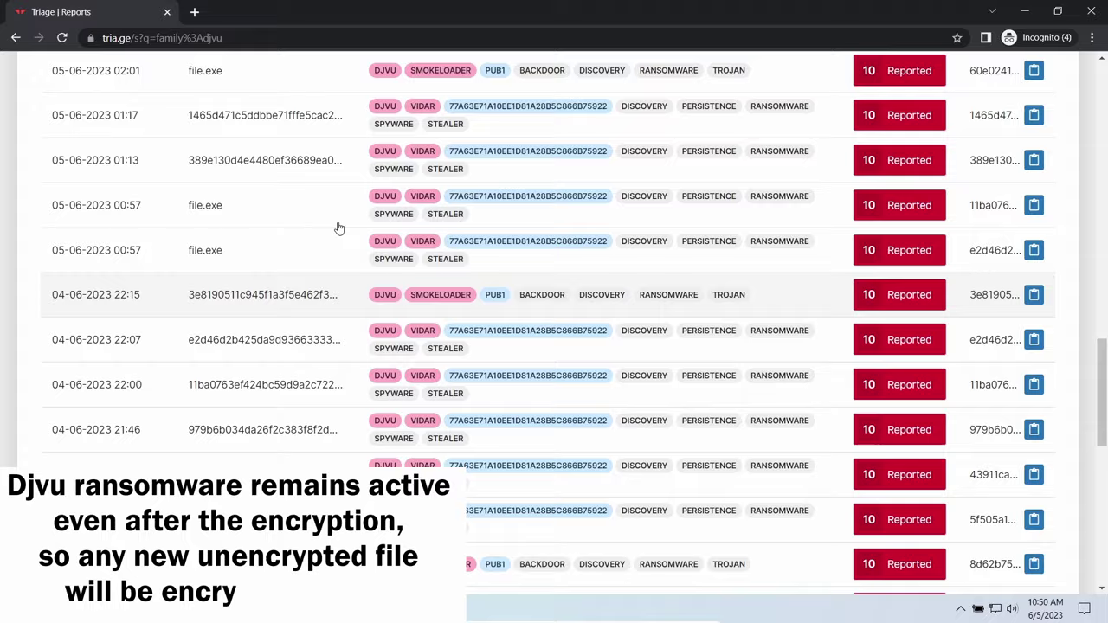
scroll(338, 226, "up", 4)
scroll(340, 223, "up", 3)
scroll(346, 212, "up", 1)
scroll(355, 199, "up", 1)
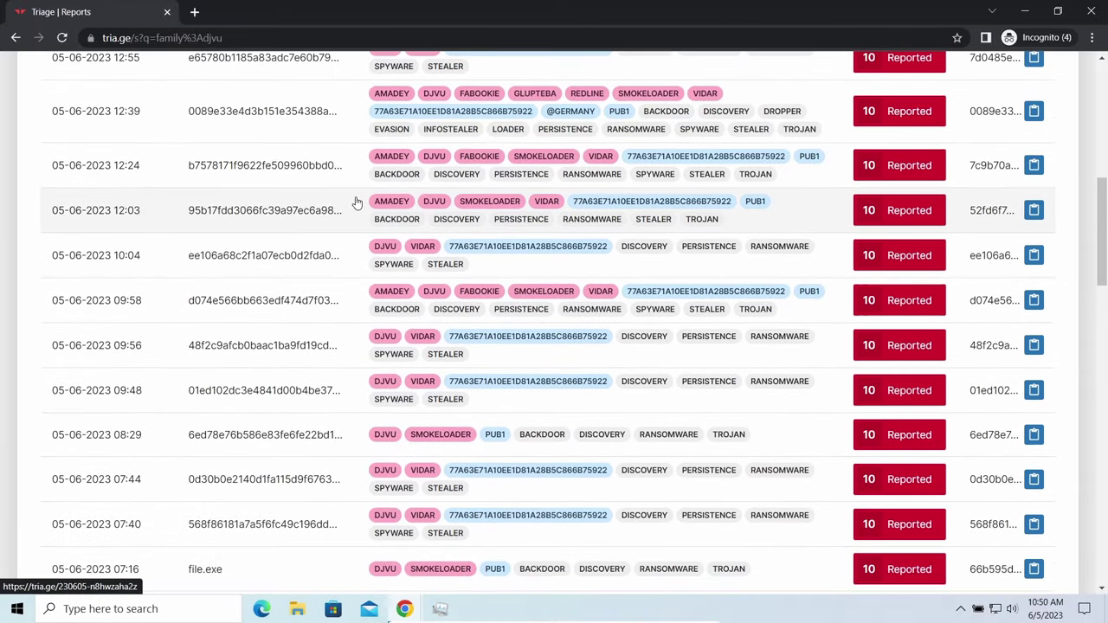
Open report 230605-pvqv4ahb61 and scroll down to its Malware Config section
left_click(355, 130)
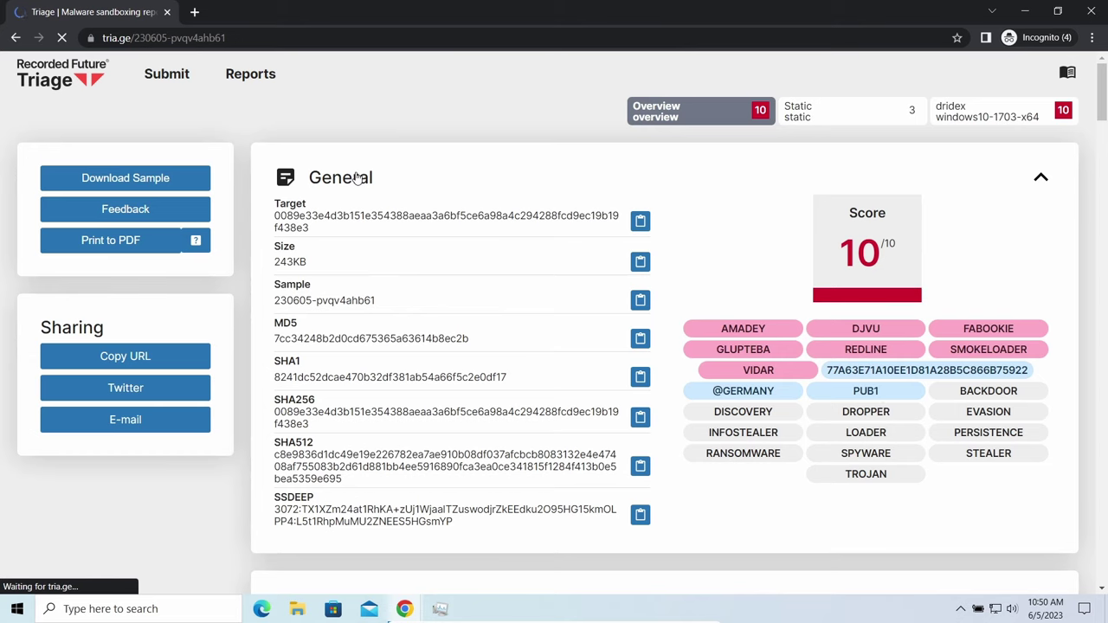
scroll(643, 184, "down", 4)
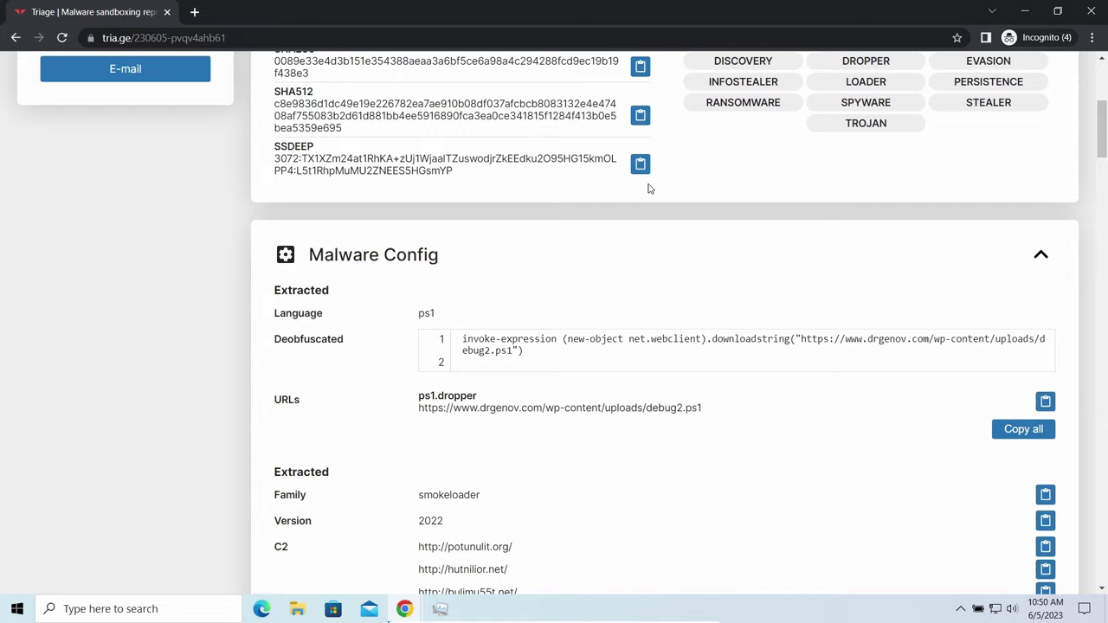
scroll(610, 193, "down", 1)
scroll(610, 193, "down", 3)
scroll(606, 193, "down", 2)
scroll(606, 195, "down", 3)
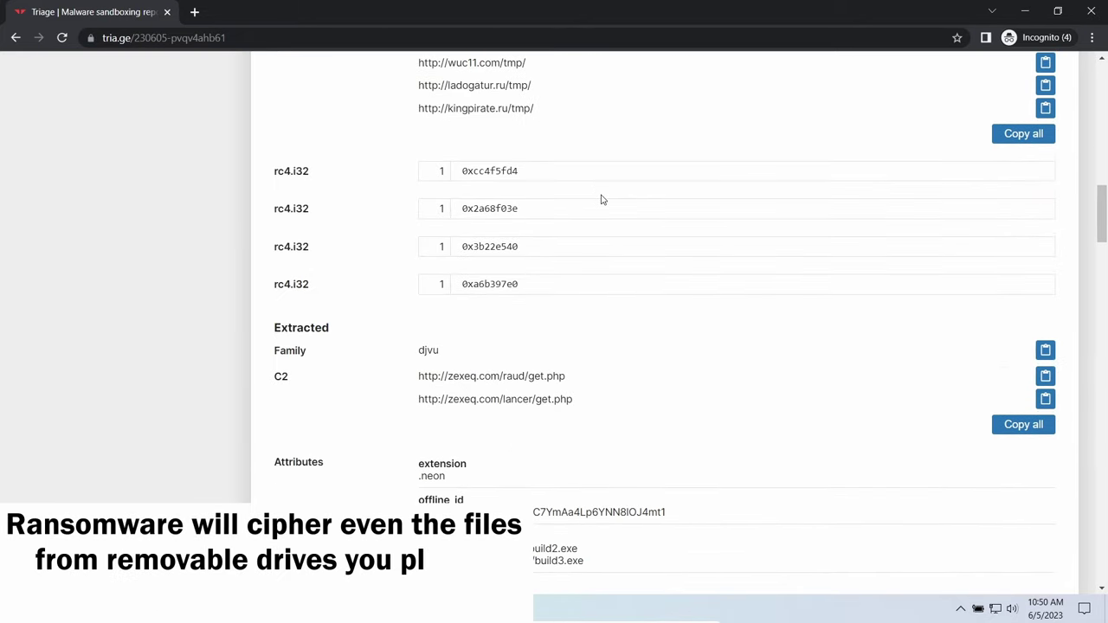
scroll(601, 199, "down", 2)
left_click_drag(416, 208, 450, 210)
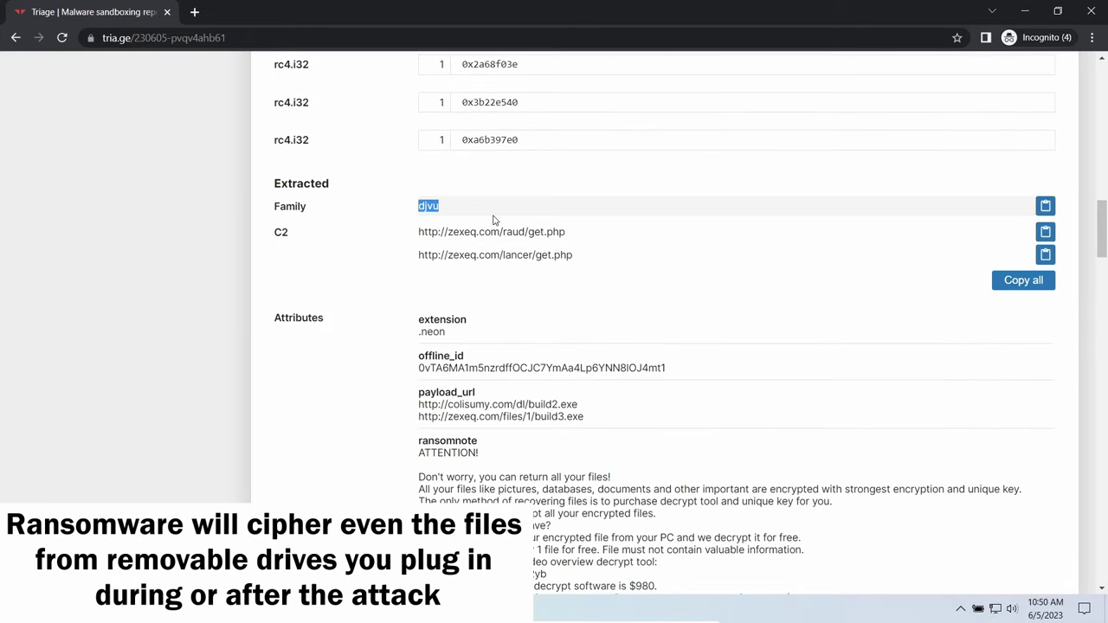
Scroll through the extracted configs and ransom note, then highlight the two djvu C2 URLs
scroll(429, 262, "down", 2)
scroll(424, 260, "down", 1)
scroll(421, 256, "down", 3)
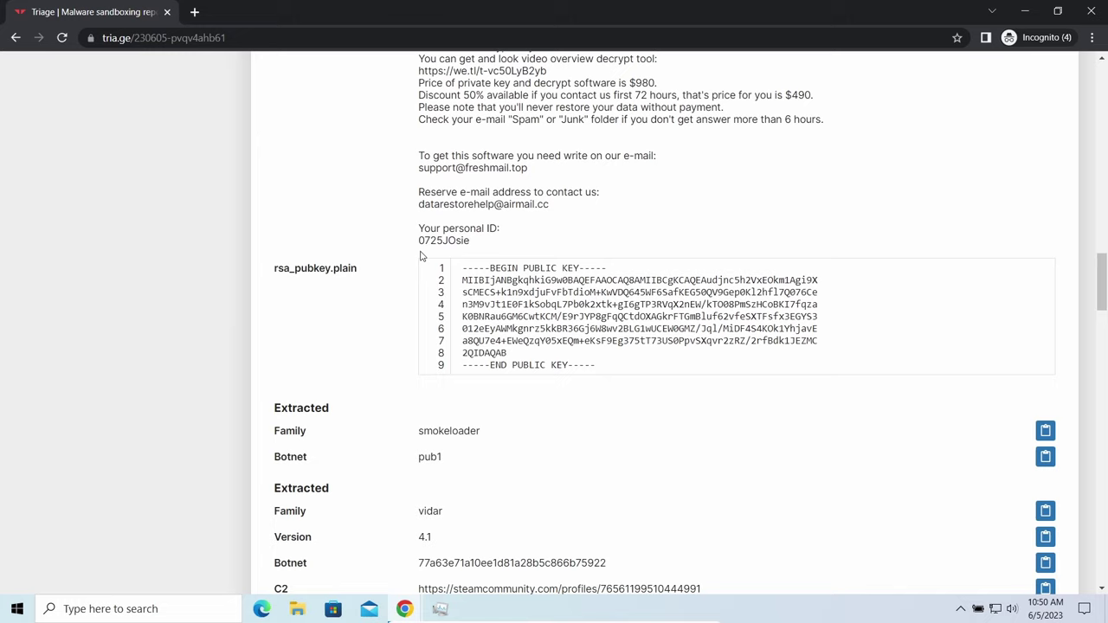
scroll(422, 255, "down", 2)
scroll(418, 256, "down", 1)
scroll(408, 252, "up", 1)
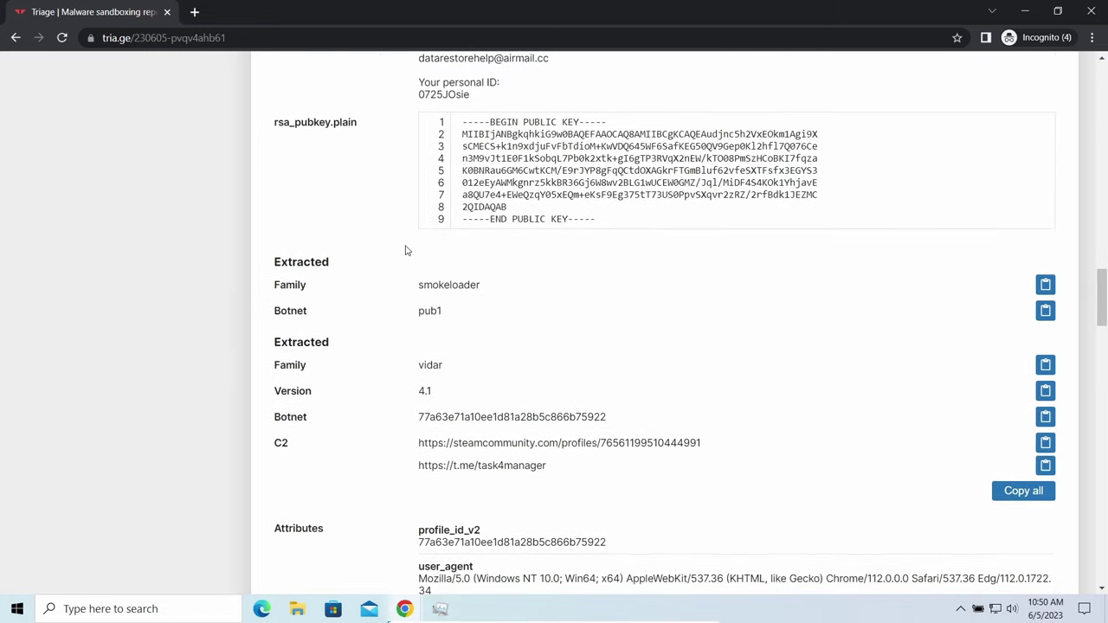
scroll(403, 250, "up", 1)
scroll(403, 249, "up", 1)
scroll(402, 249, "up", 2)
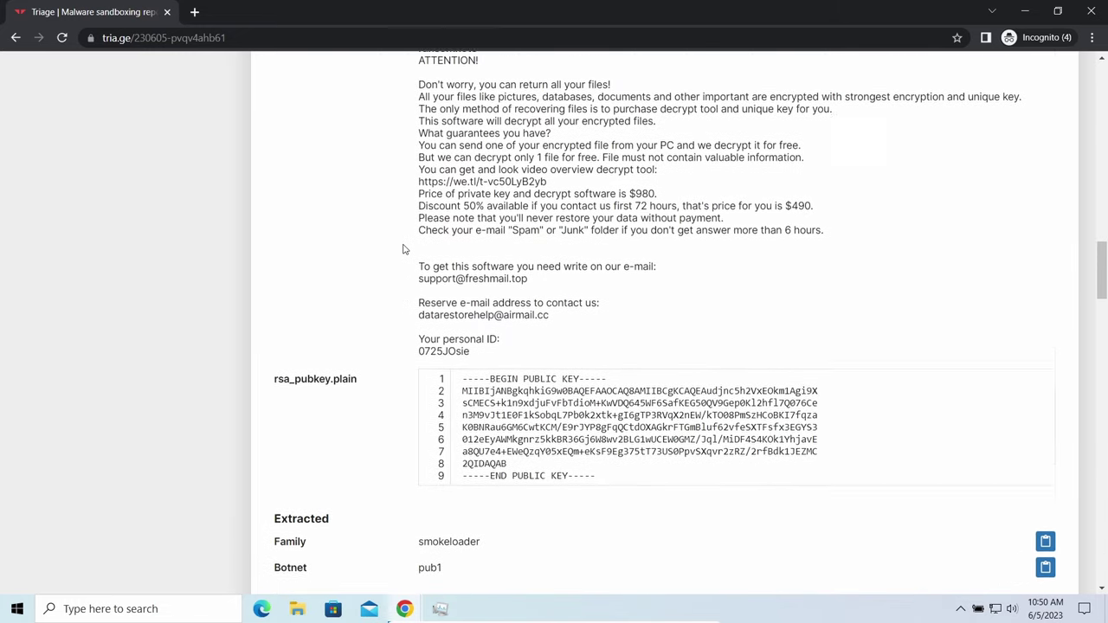
scroll(403, 249, "up", 1)
scroll(403, 250, "up", 1)
scroll(402, 249, "up", 1)
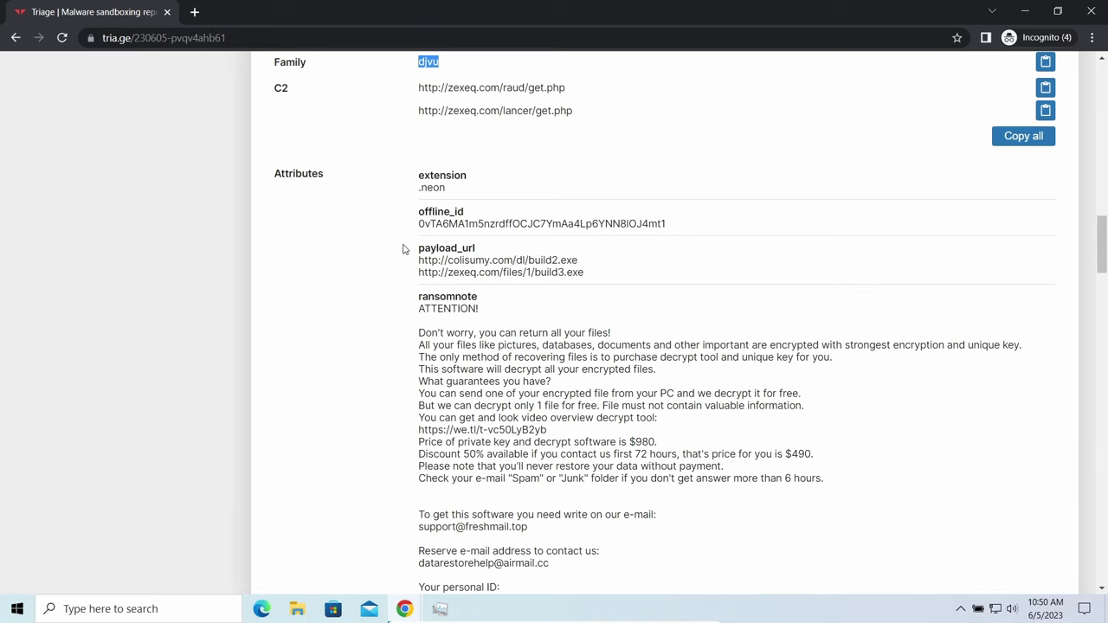
scroll(403, 247, "up", 1)
left_click_drag(402, 175, 601, 185)
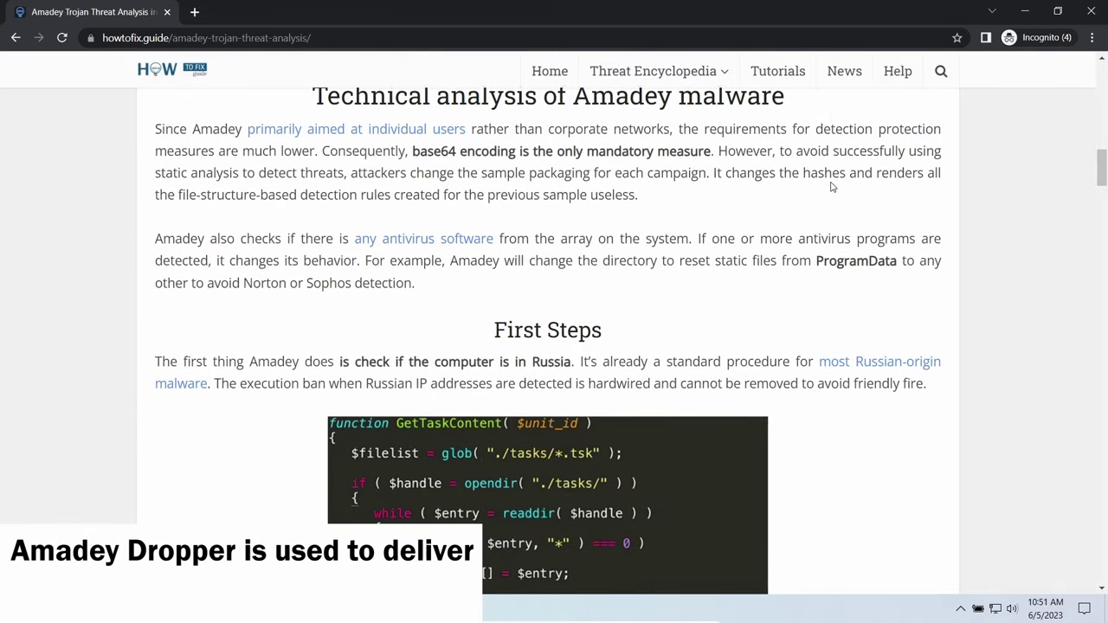
Highlight and clear the Amadey Russia-check sentence and its C2 POST request lines
scroll(533, 355, "down", 2)
left_click_drag(339, 217, 556, 217)
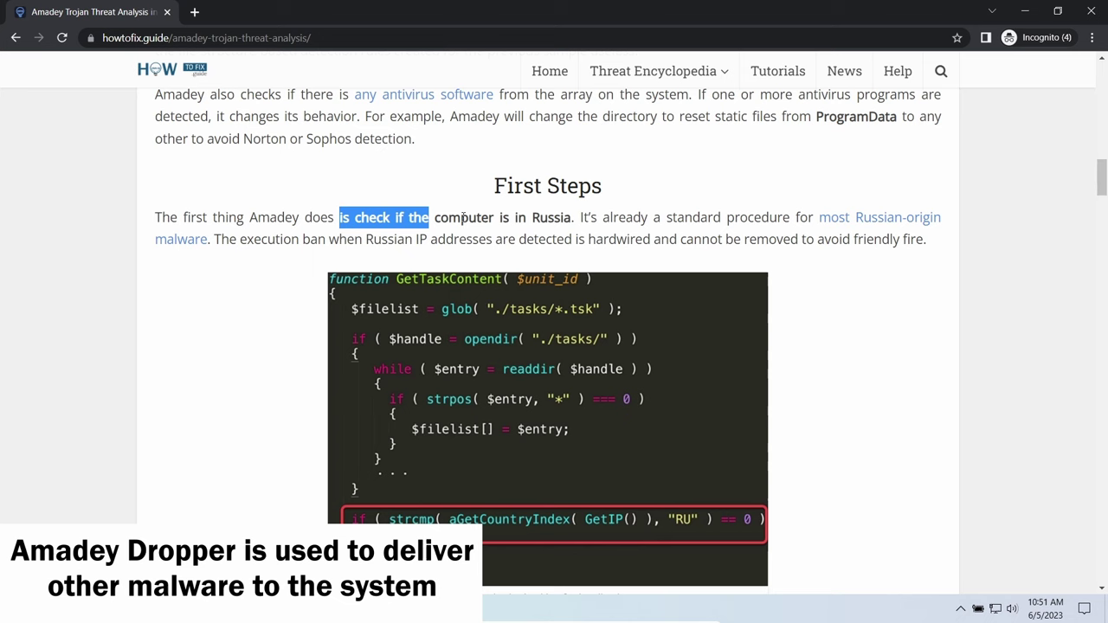
left_click(557, 218)
scroll(291, 258, "down", 1)
scroll(291, 258, "down", 2)
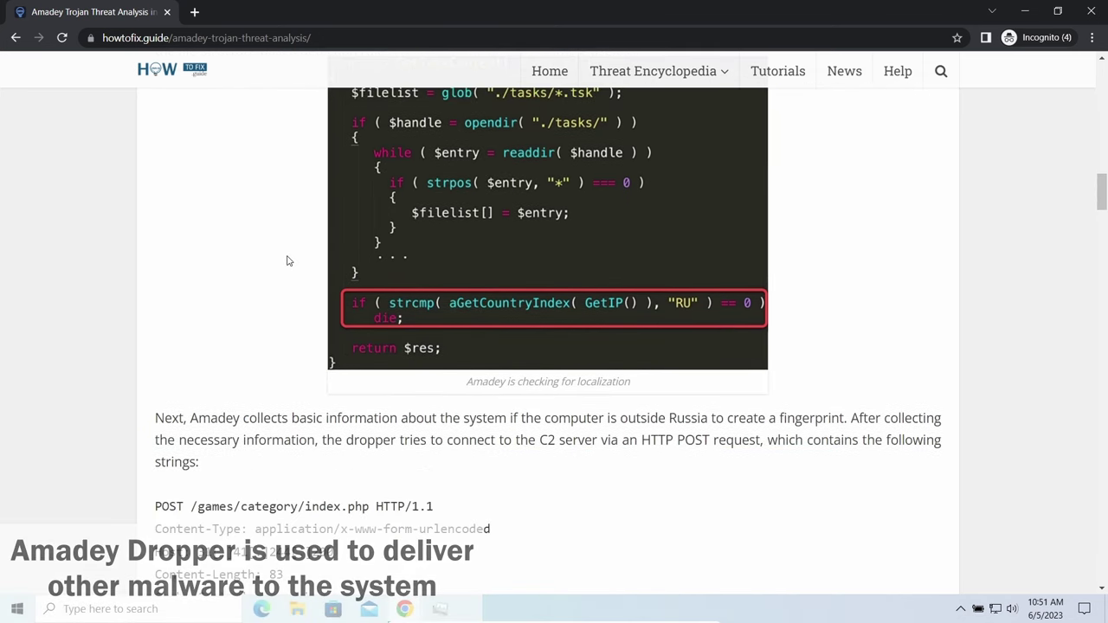
scroll(287, 260, "down", 3)
scroll(285, 262, "down", 1)
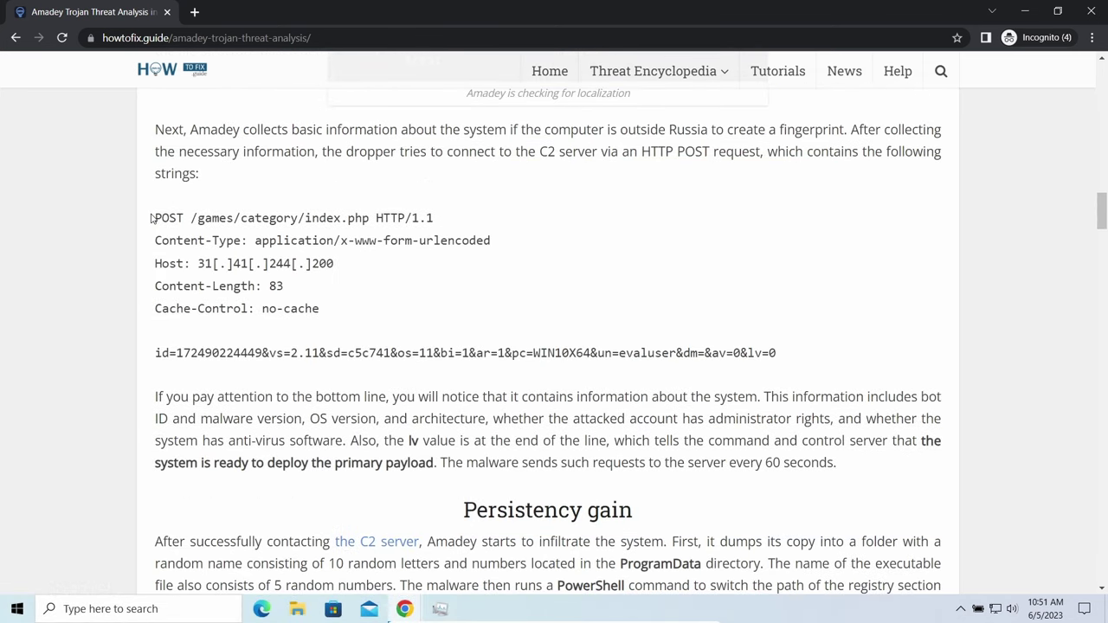
left_click_drag(151, 219, 447, 319)
left_click(355, 374)
Scroll down to the Malware Delivery paragraph, highlight it, then clear the highlight
scroll(349, 379, "down", 1)
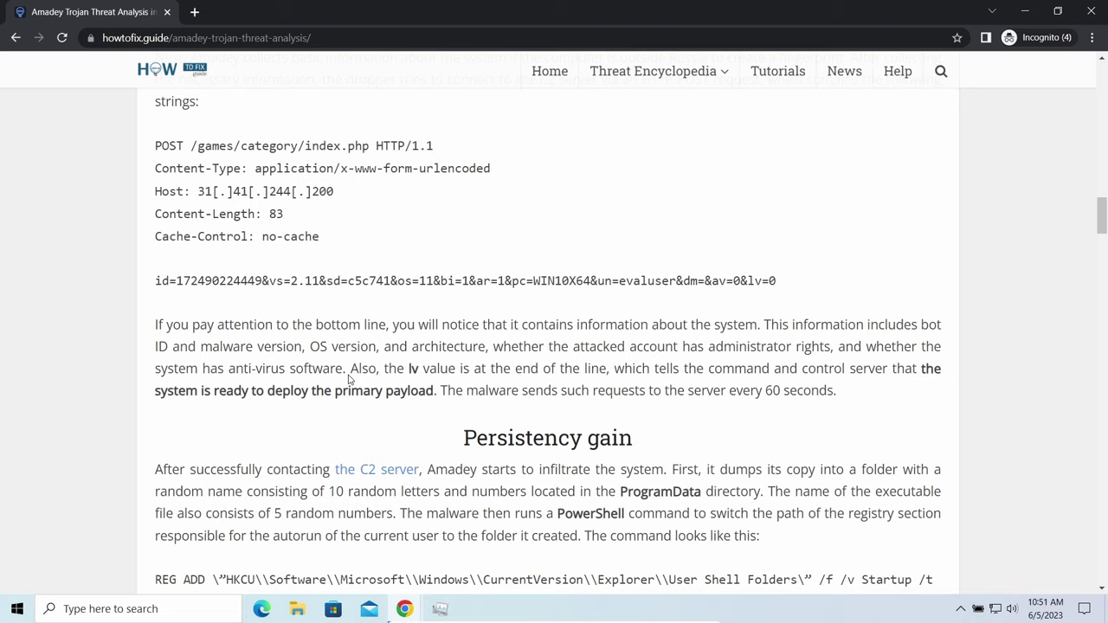
scroll(348, 378, "down", 1)
scroll(283, 338, "down", 5)
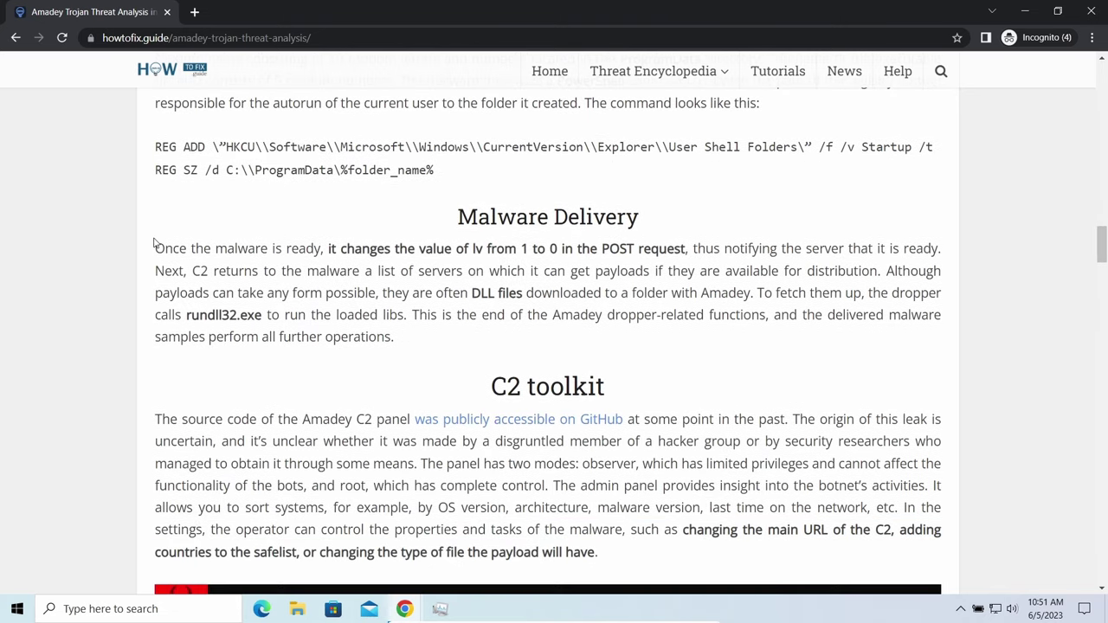
left_click_drag(316, 251, 644, 338)
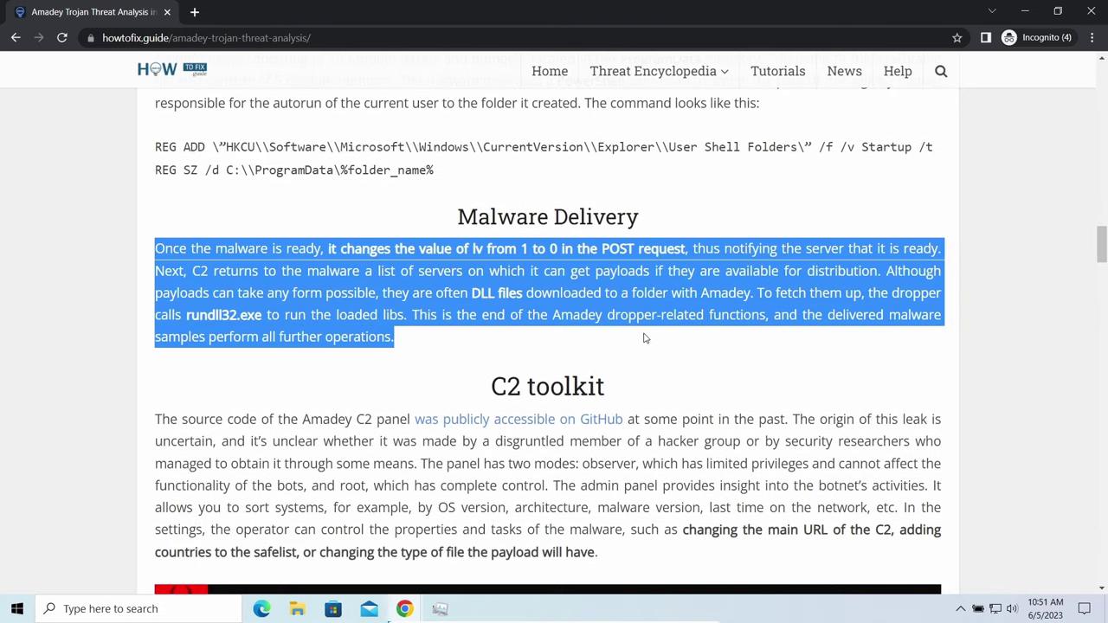
left_click(441, 443)
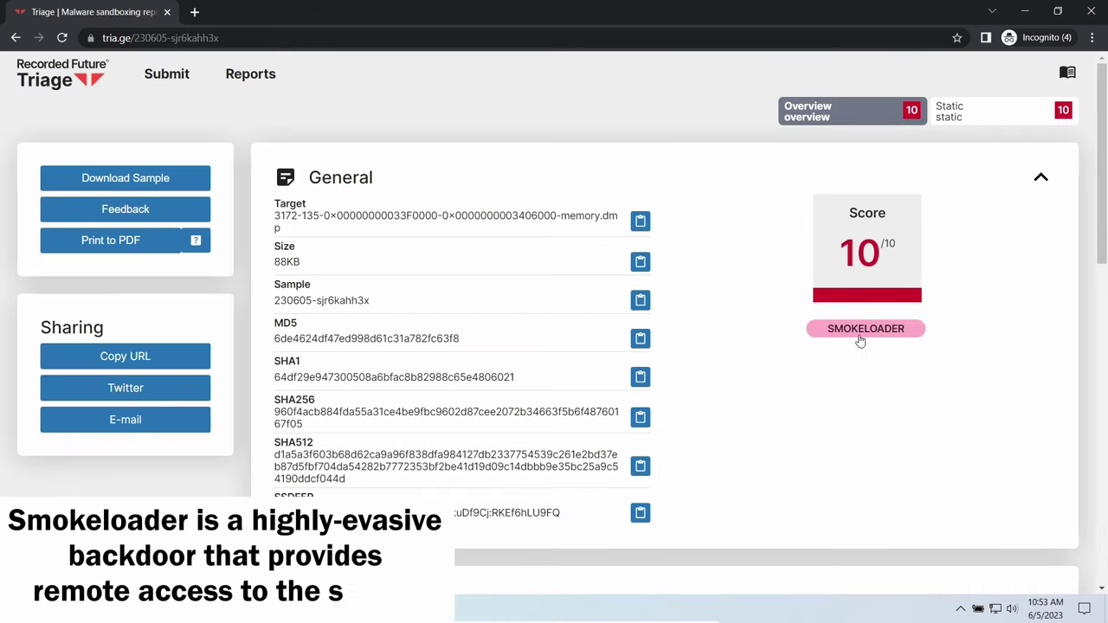
Highlight the first three SmokeLoader C2 URLs in Malware Config, then clear the highlight
scroll(741, 368, "down", 1)
scroll(739, 366, "down", 3)
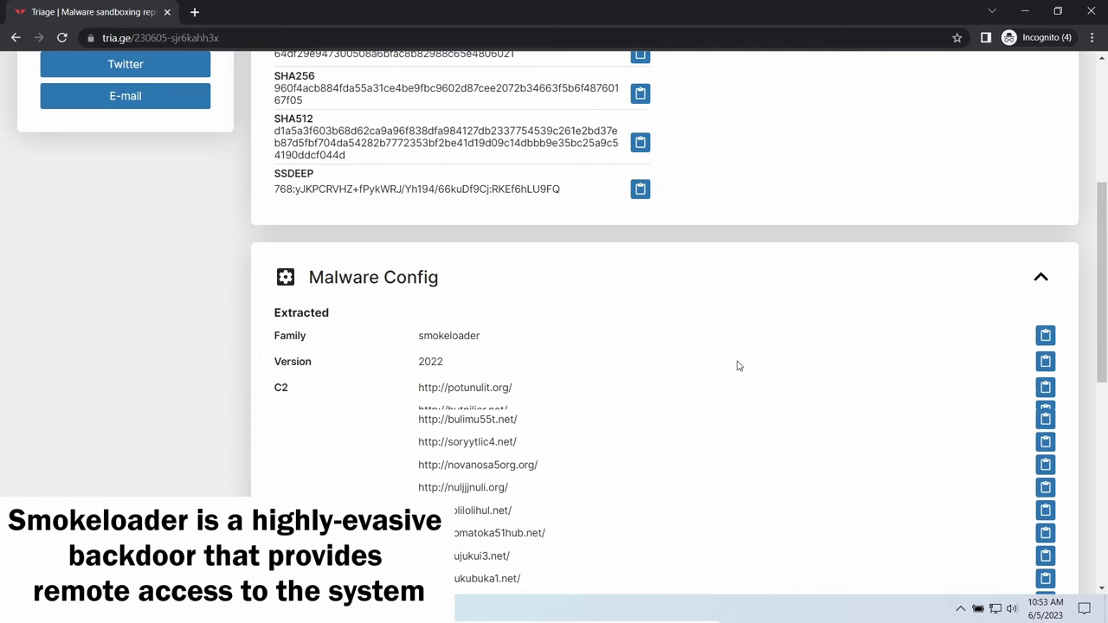
left_click_drag(417, 348, 544, 394)
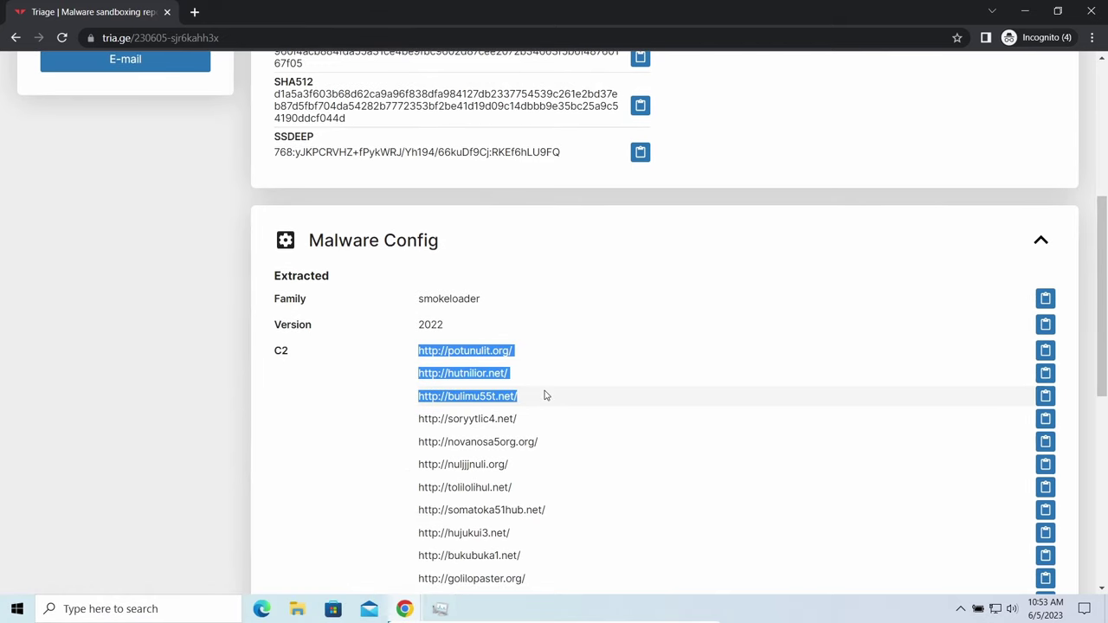
left_click(682, 272)
Scroll down through the Tasks section and back up to the General section
scroll(655, 375, "down", 1)
scroll(656, 375, "down", 1)
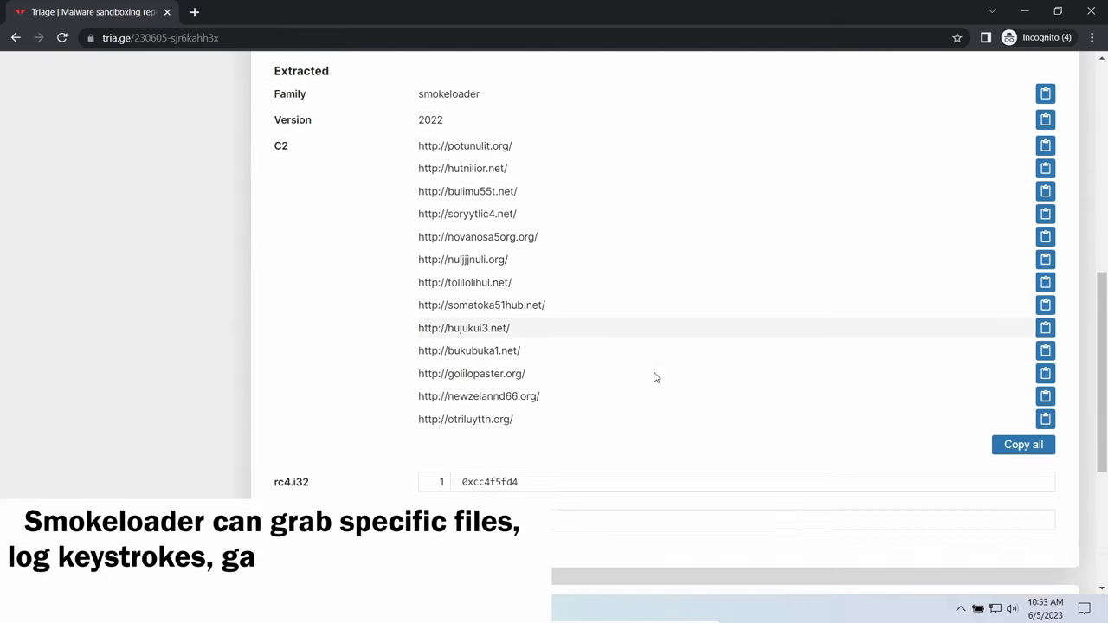
scroll(653, 374, "down", 1)
scroll(649, 376, "down", 1)
scroll(647, 376, "down", 1)
scroll(645, 375, "down", 1)
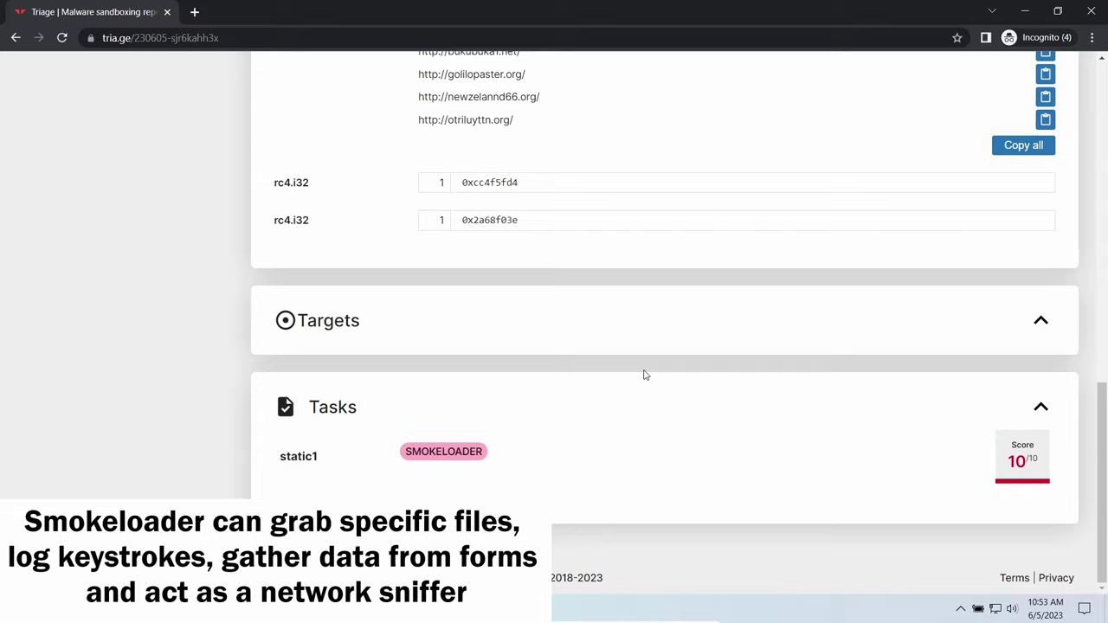
scroll(644, 375, "up", 1)
scroll(644, 375, "up", 2)
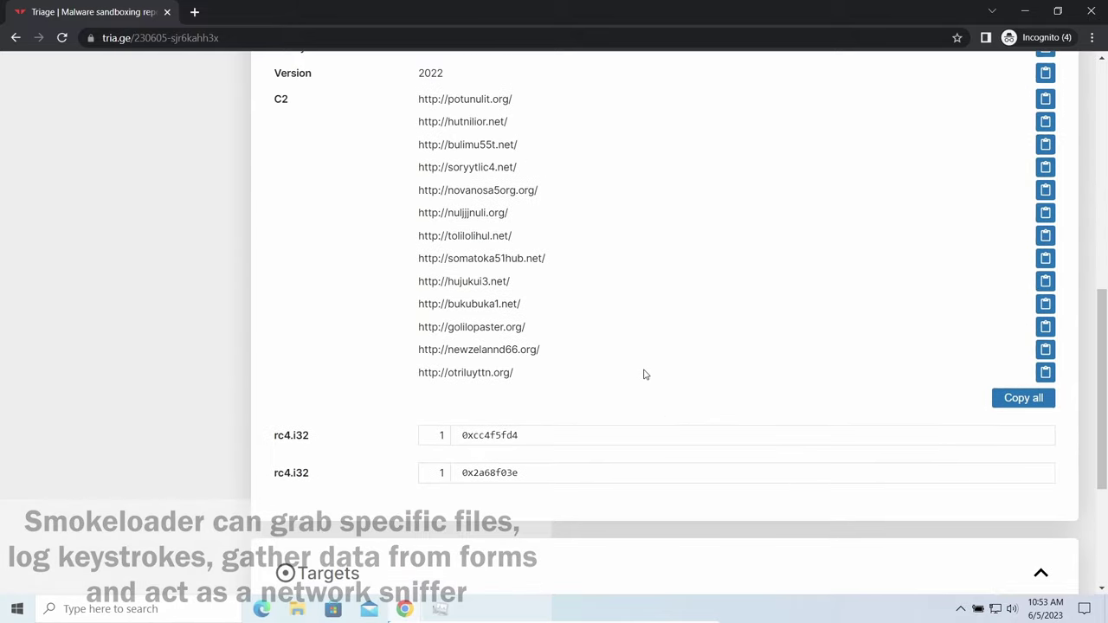
scroll(643, 375, "up", 1)
scroll(642, 374, "up", 3)
scroll(643, 373, "up", 2)
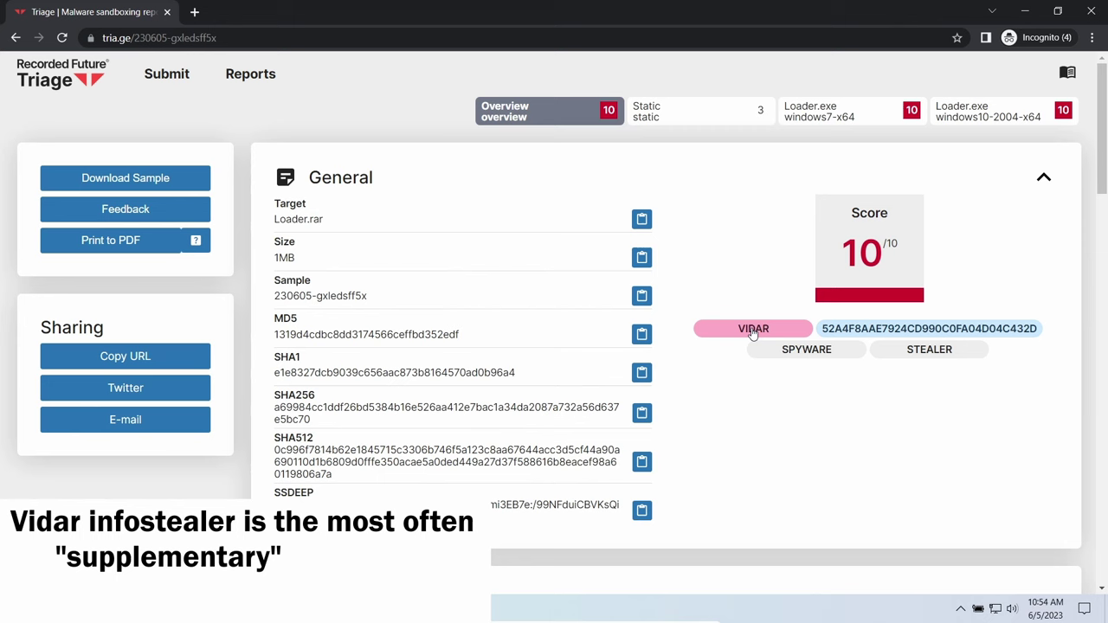
Scroll to the Vidar report's config and highlight its two C2 server addresses
scroll(697, 404, "down", 1)
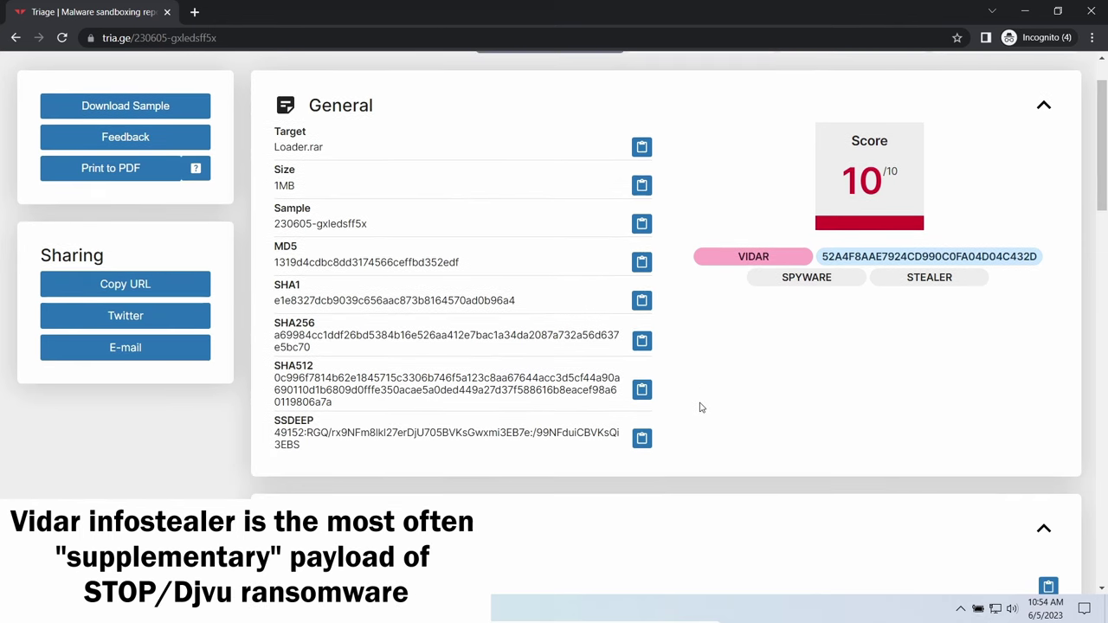
scroll(701, 406, "down", 1)
scroll(701, 407, "down", 2)
scroll(693, 403, "down", 2)
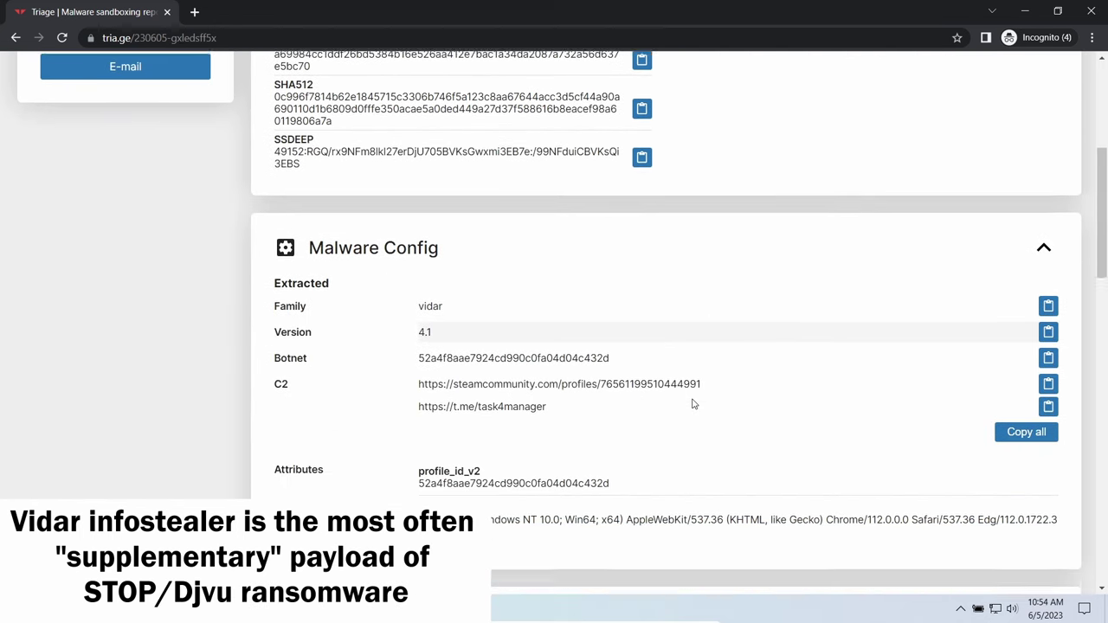
left_click_drag(412, 305, 580, 328)
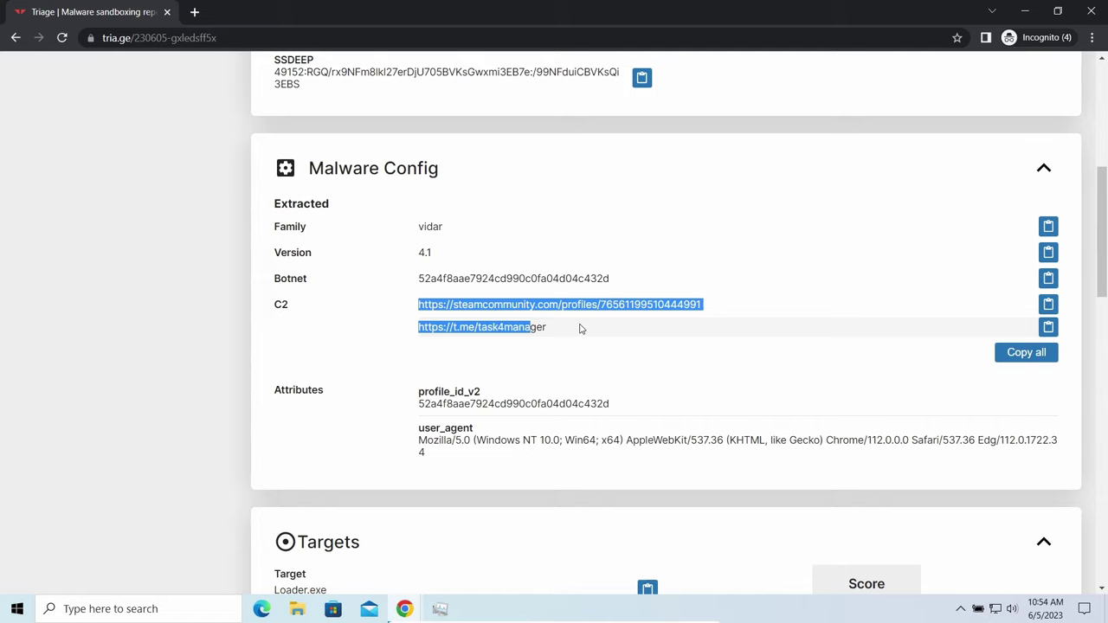
left_click(604, 356)
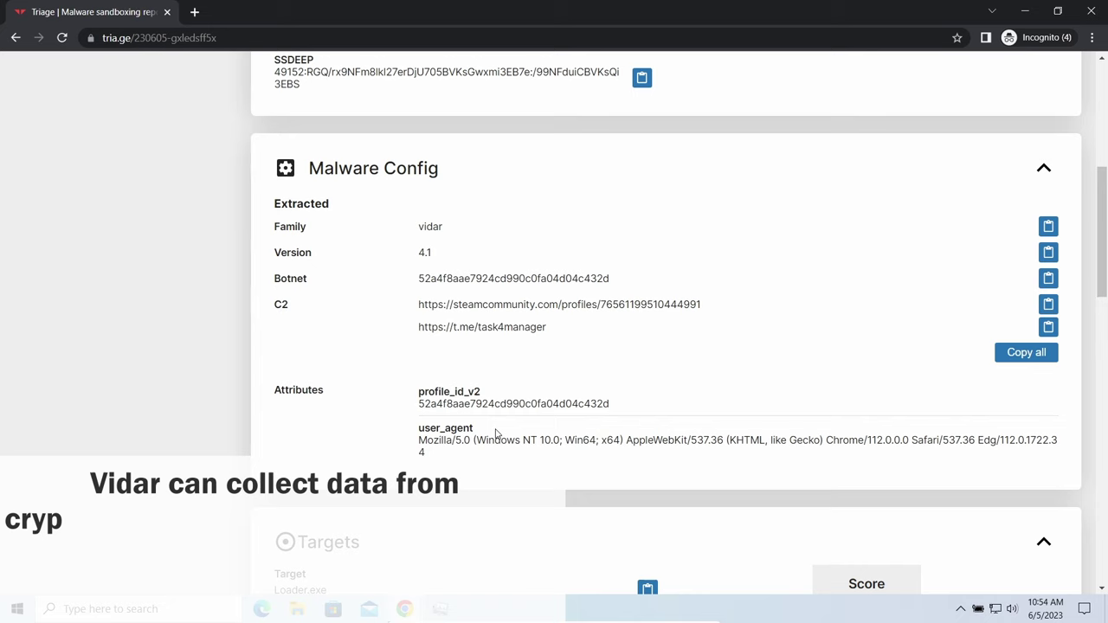
Scroll through Vidar's Targets, signatures and MITRE ATT&CK Matrix
scroll(603, 423, "down", 1)
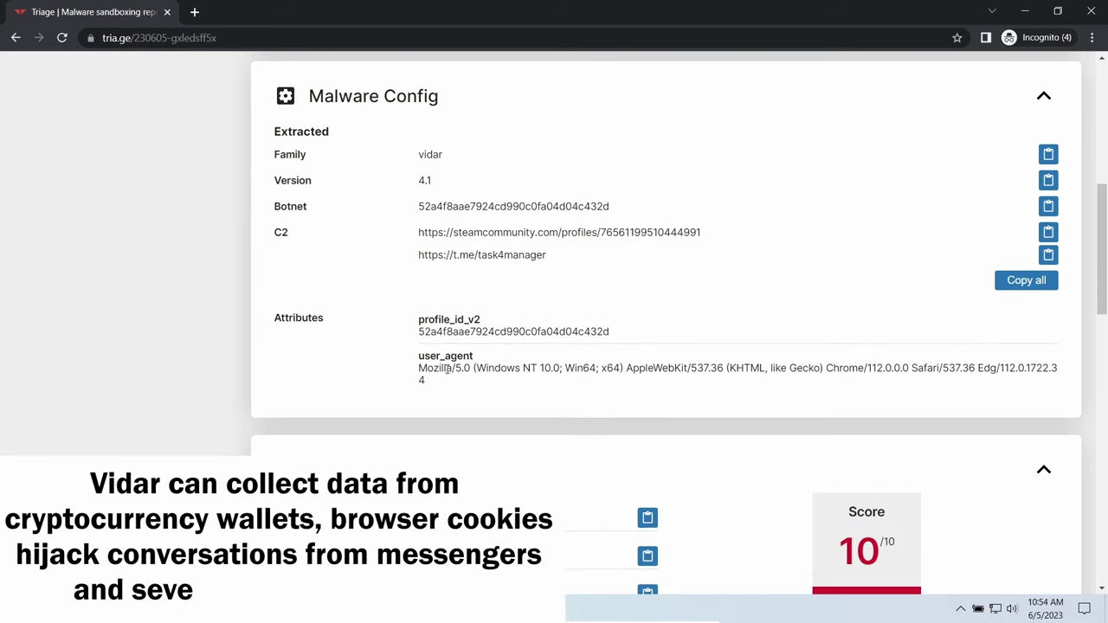
scroll(581, 410, "down", 2)
scroll(615, 405, "down", 1)
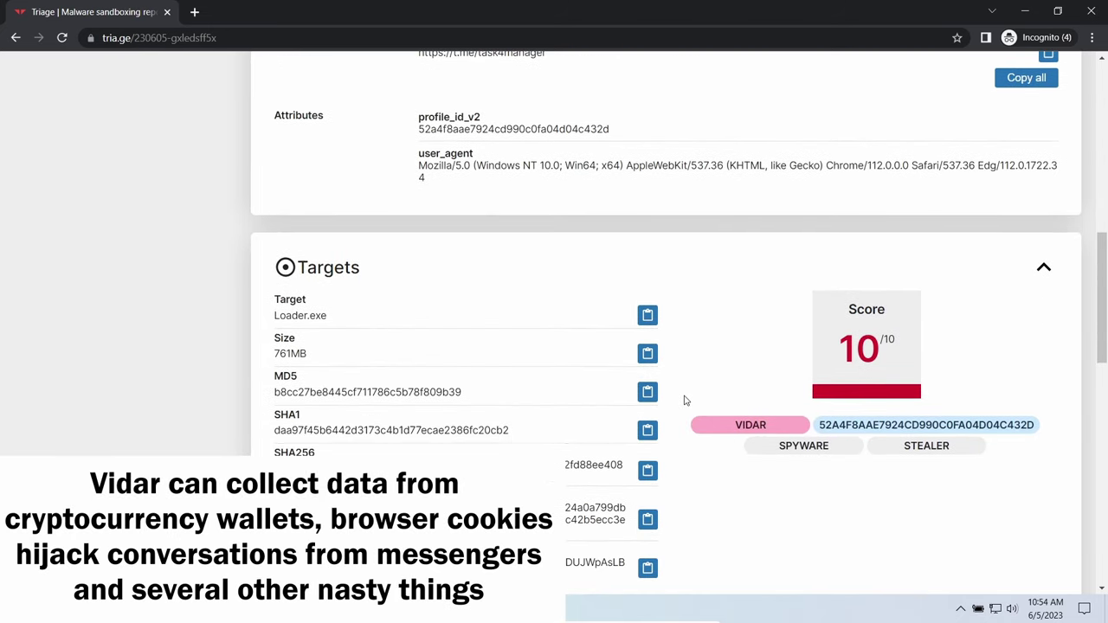
scroll(685, 395, "down", 1)
scroll(688, 400, "down", 1)
scroll(688, 399, "down", 1)
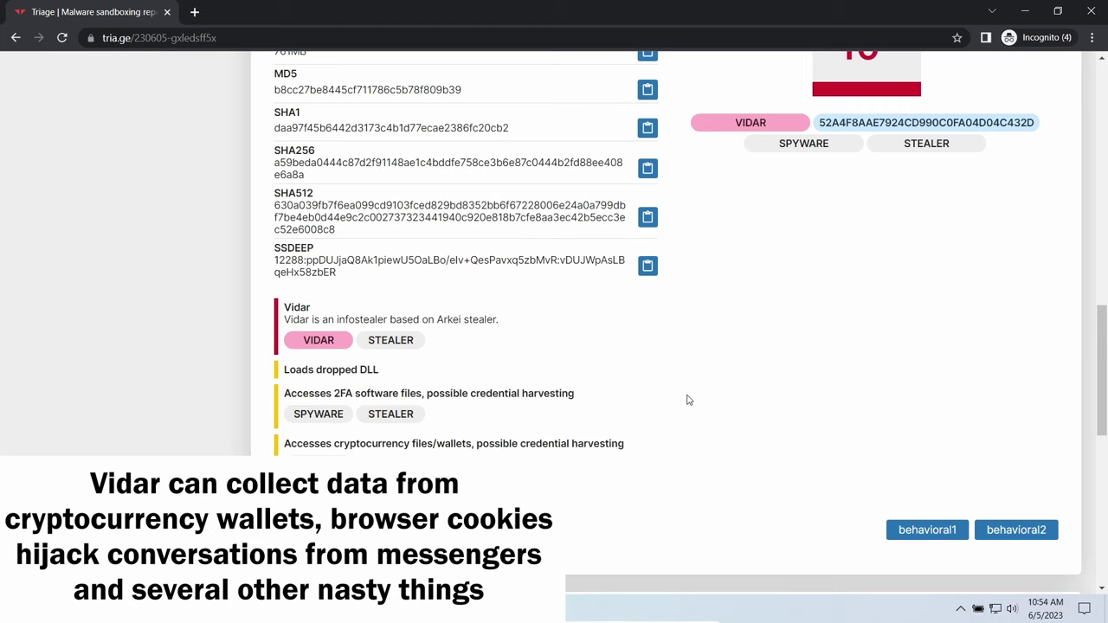
scroll(615, 385, "down", 1)
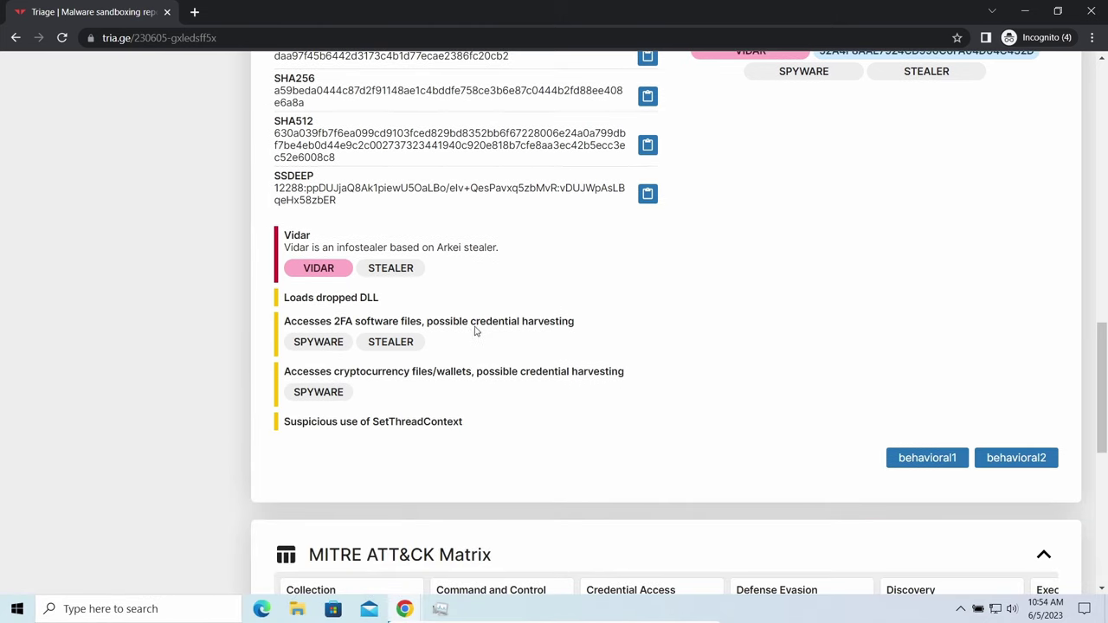
scroll(485, 406, "down", 2)
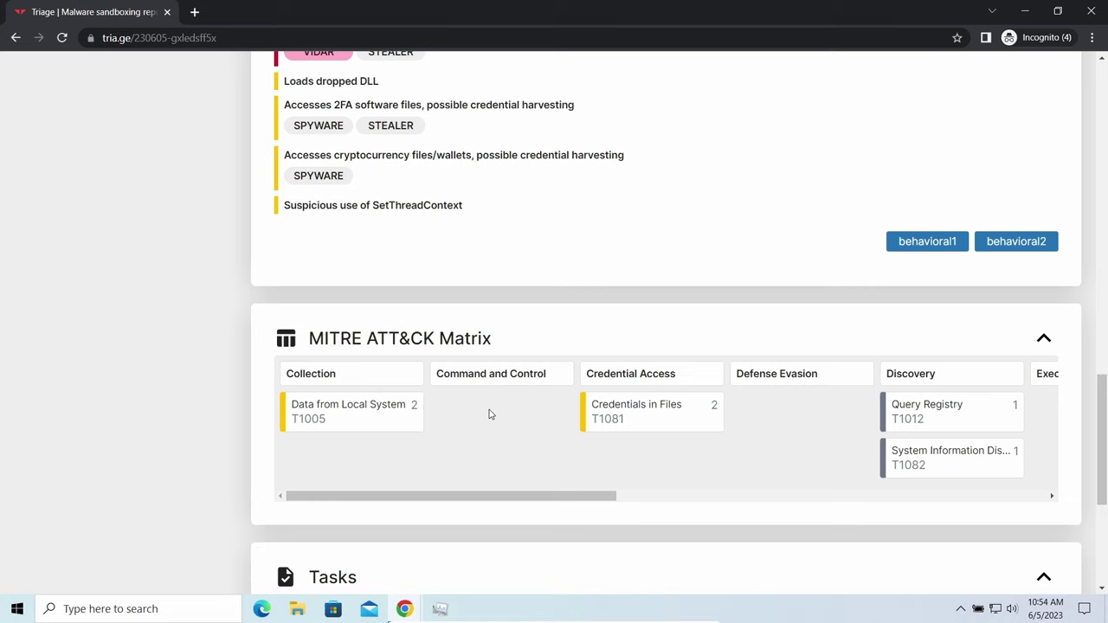
scroll(509, 415, "down", 1)
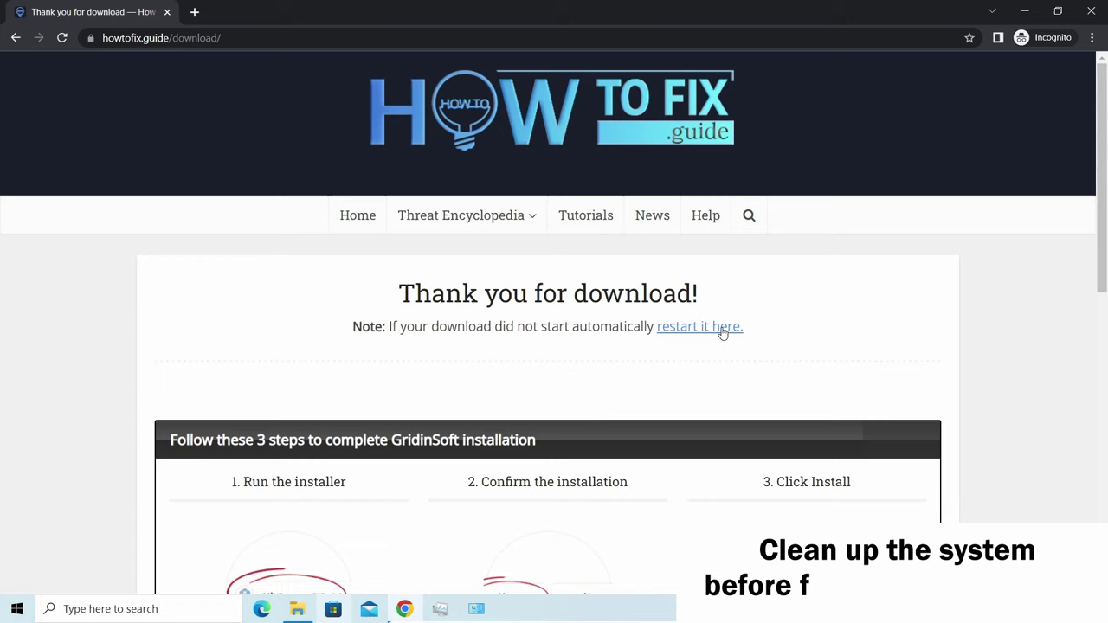
Restart the setup-gridinsoft-fix.exe download, keep it past the safety warning, and launch it
left_click(717, 334)
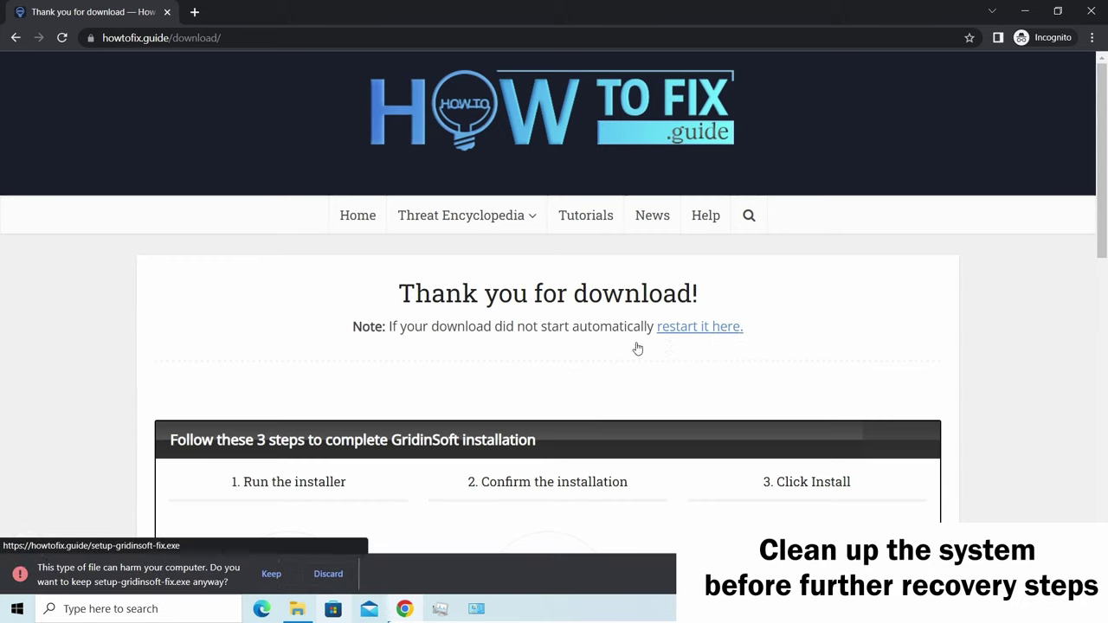
left_click(272, 573)
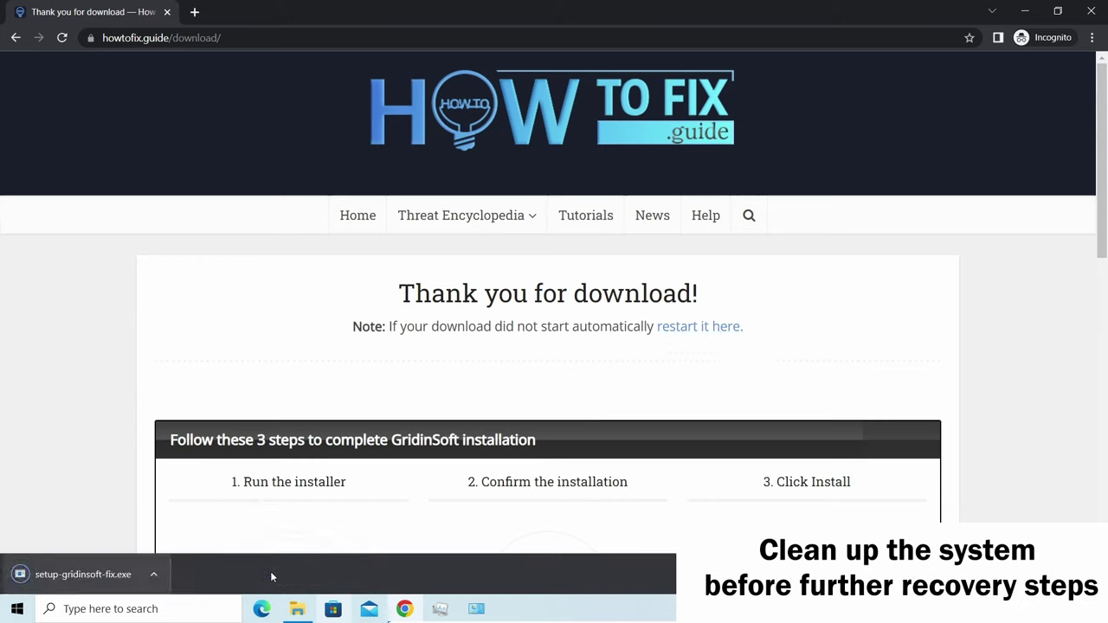
left_click(94, 573)
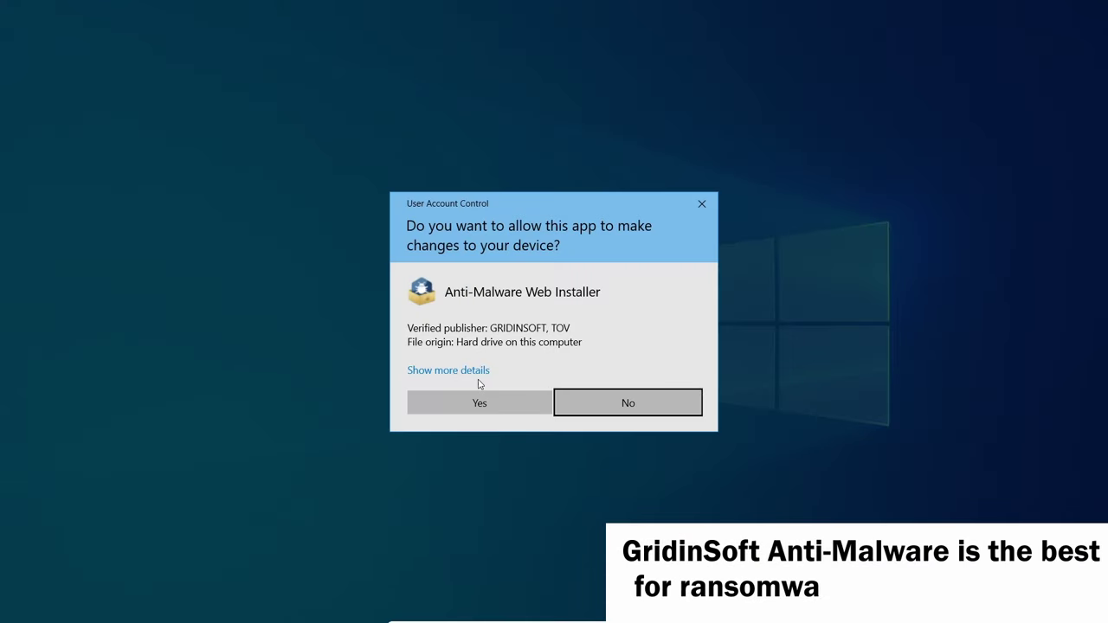
Approve the User Account Control prompt and start installing GridinSoft Anti-Malware
left_click(480, 402)
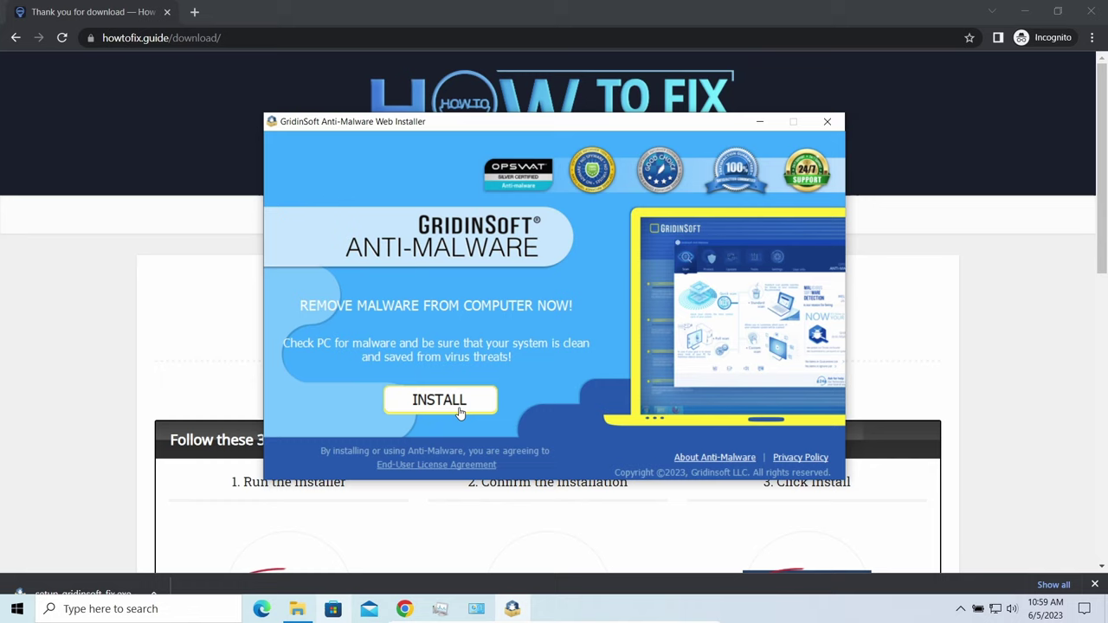
left_click(460, 410)
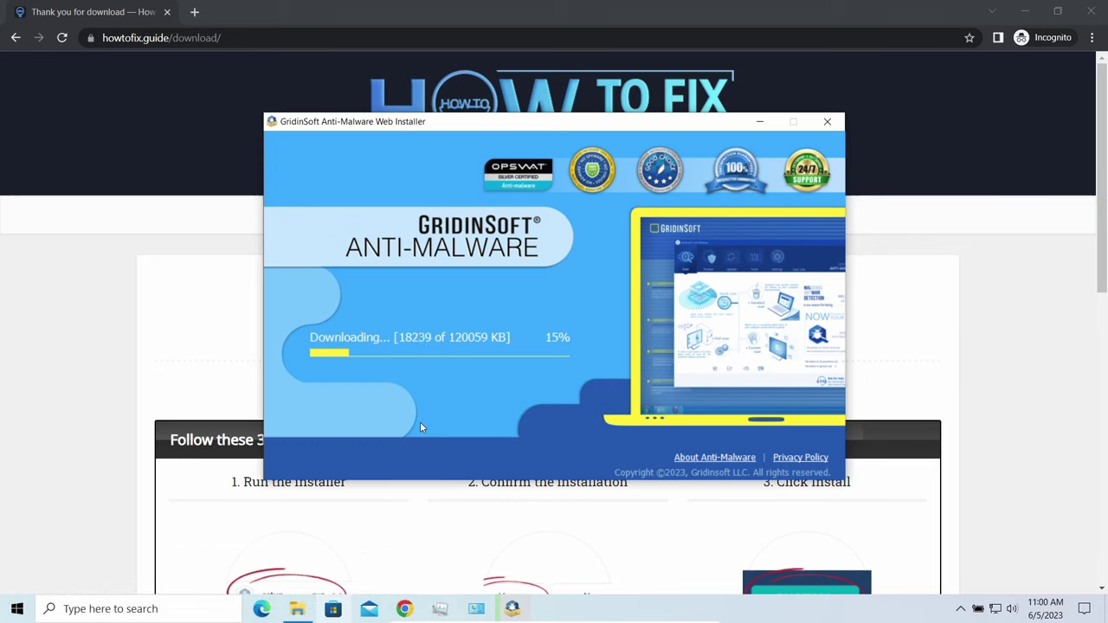
Rename removal.mov.neon to removal.mov, confirm the extension change, and minimize the utils folder
left_click(299, 606)
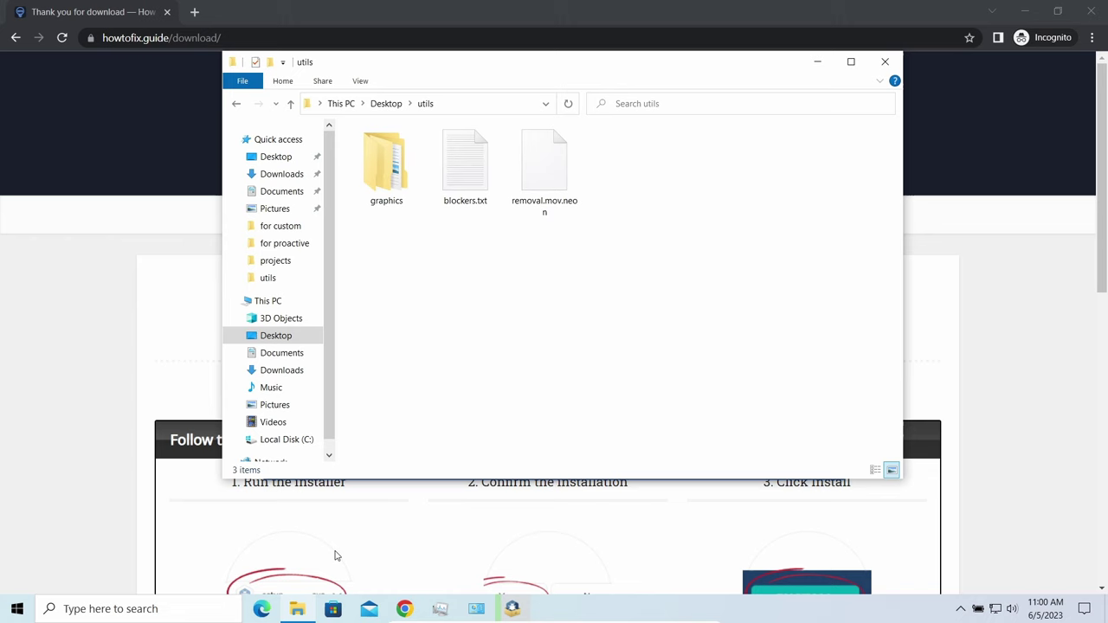
left_click(544, 169)
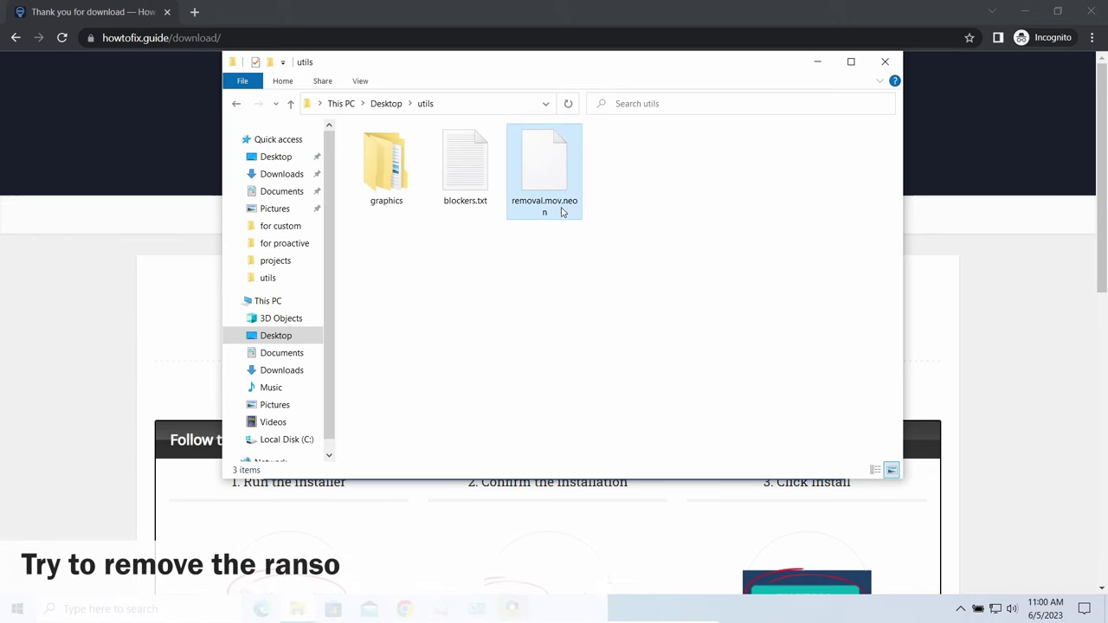
left_click(573, 209)
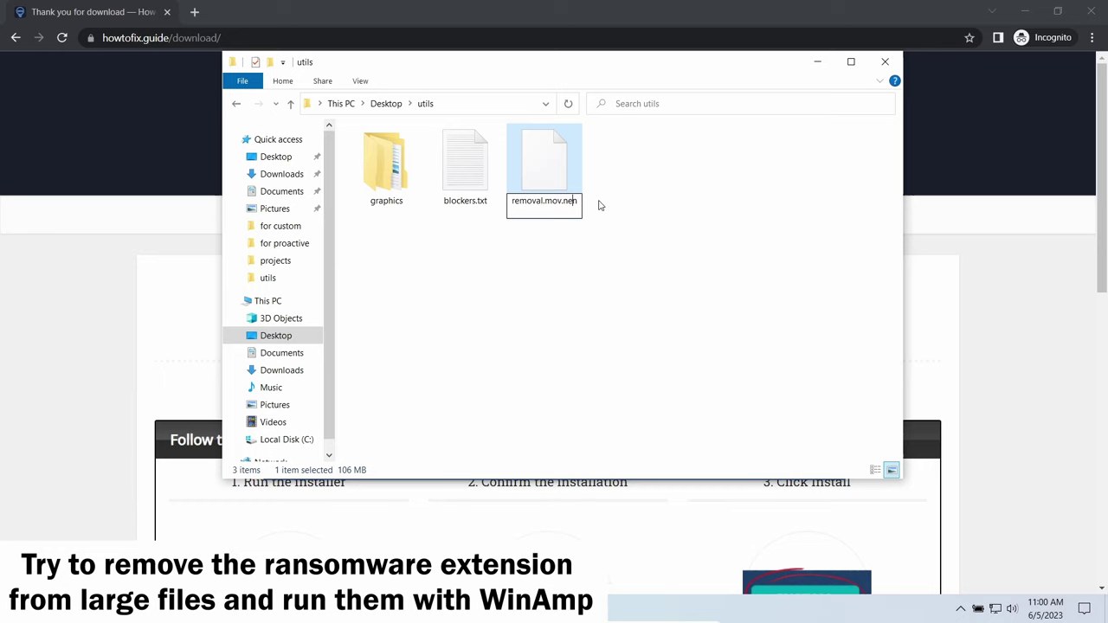
key("BackSpace")
key("BackSpace")
key("BackSpace")
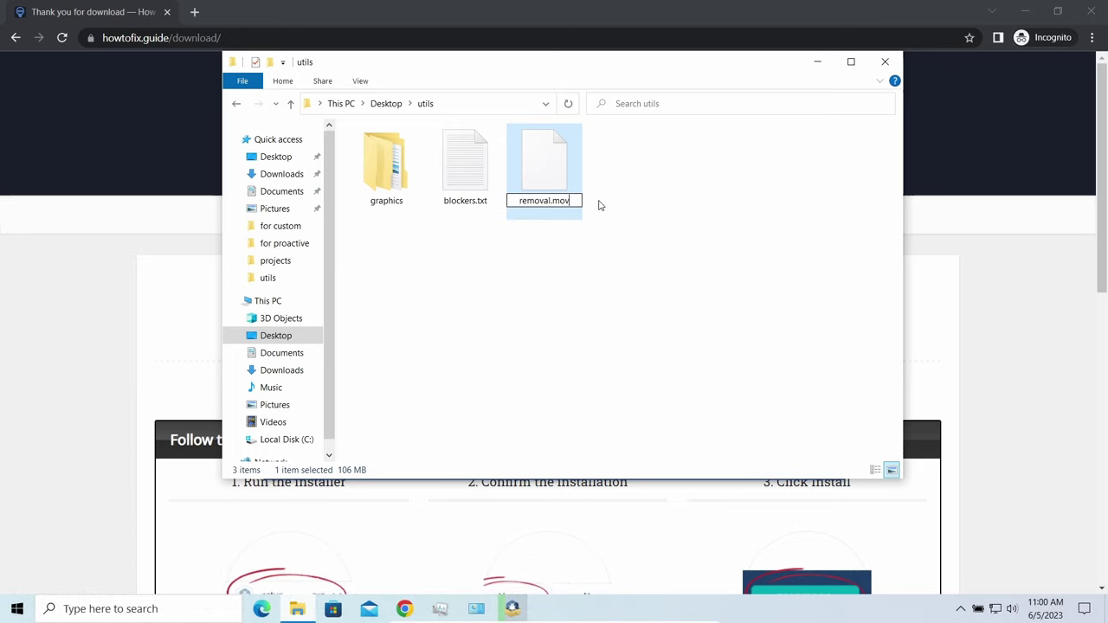
key("Return")
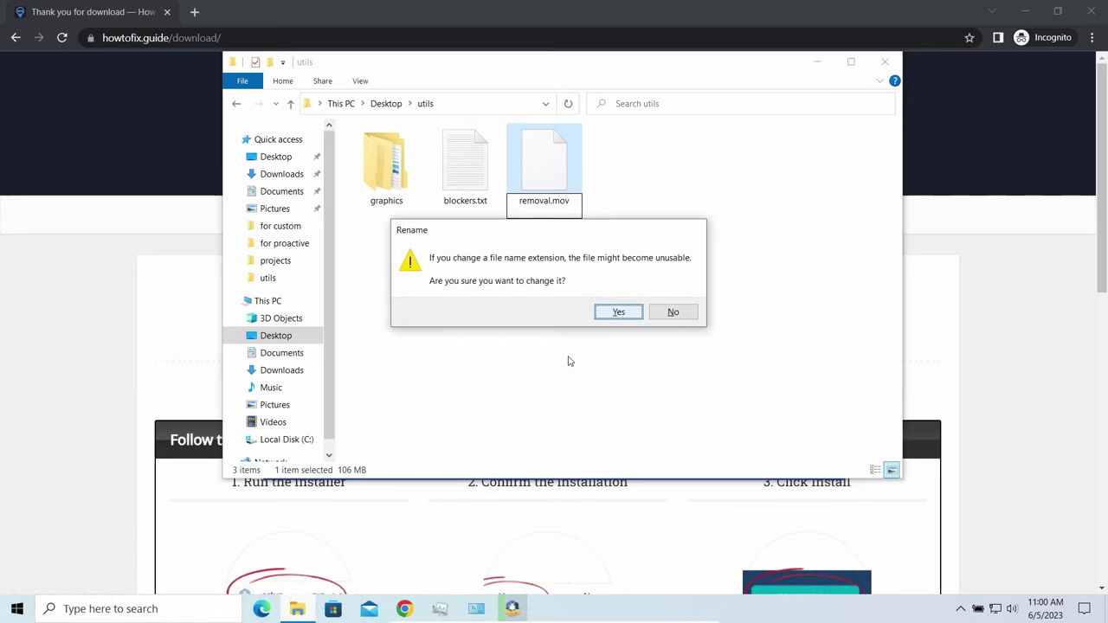
key("Return")
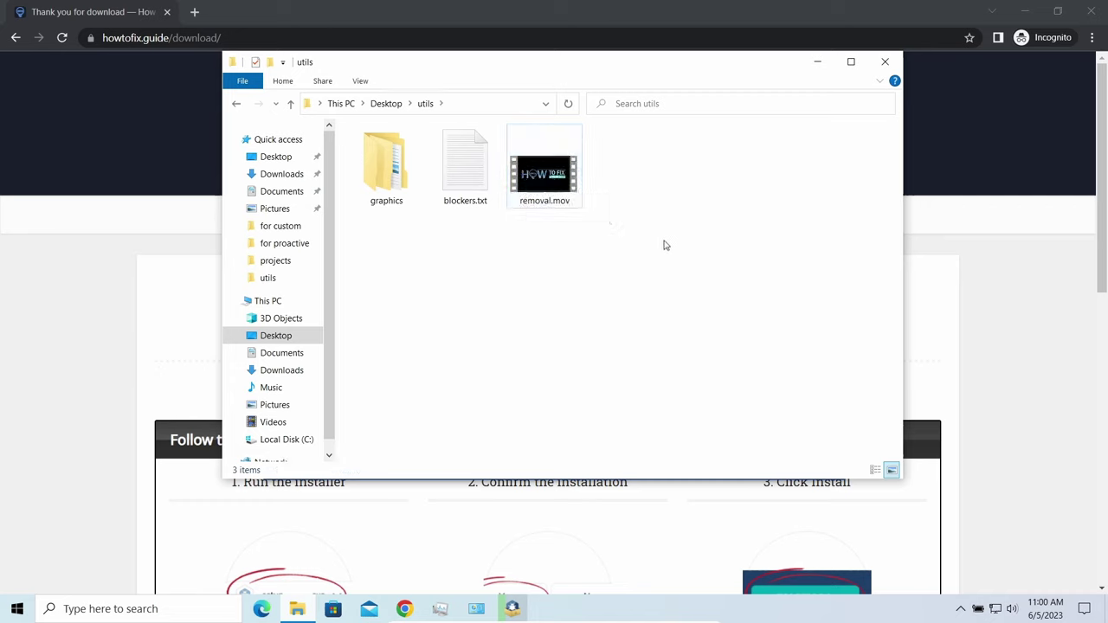
left_click(819, 66)
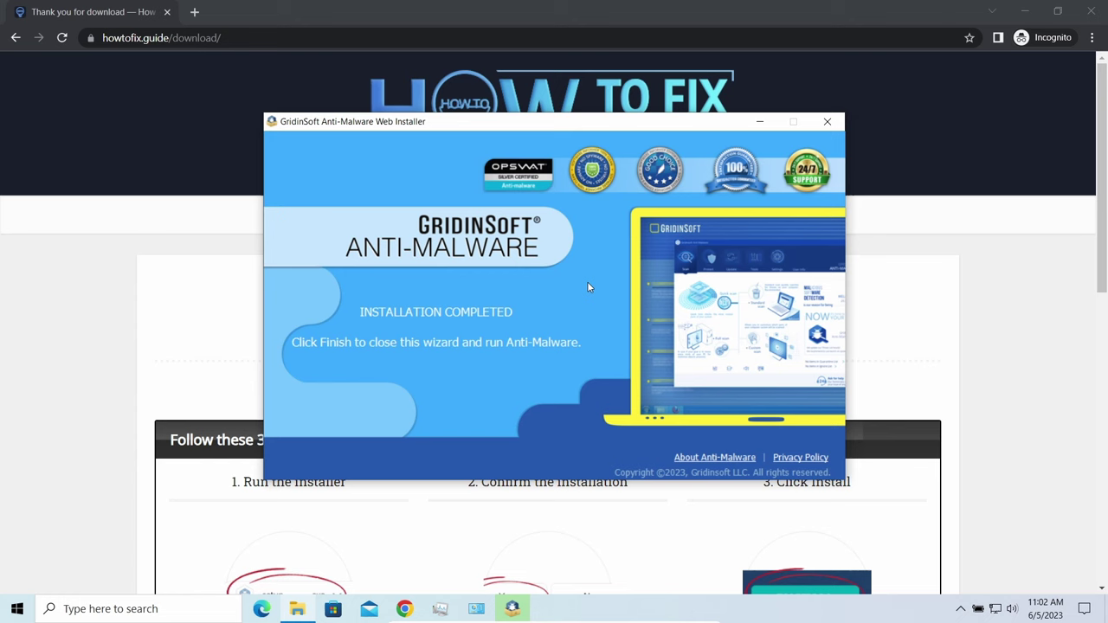
Finish the installer so GridinSoft Anti-Malware 4.2.79 launches on its Computer Scan screen
left_click(439, 401)
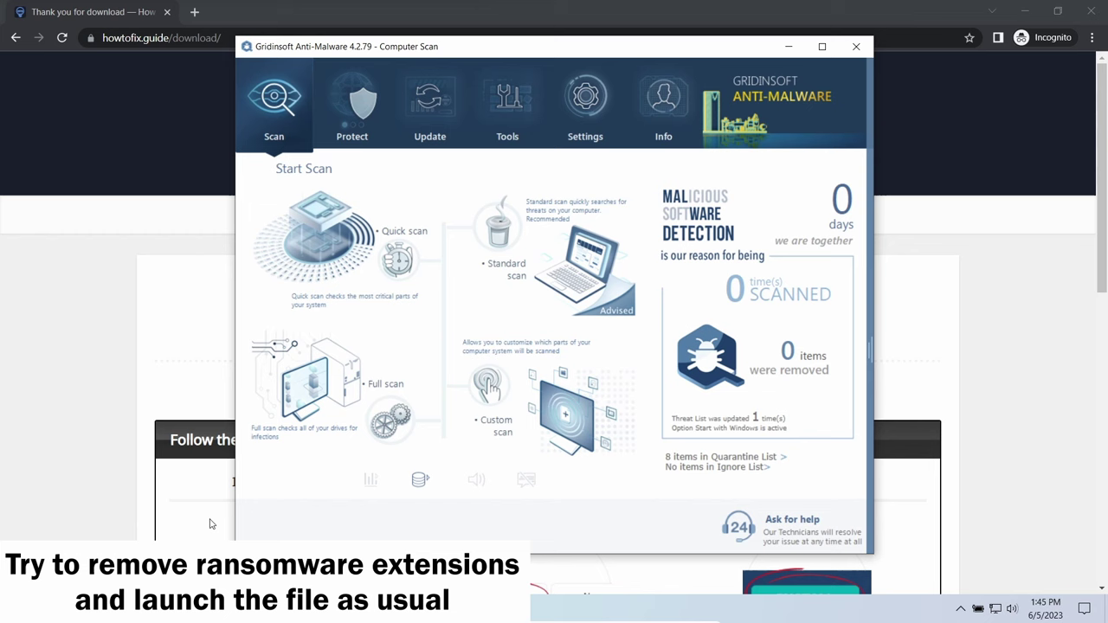
Run a Full scan of all drives, which finds 10 threats including RedLine, Gandcrab and CoinMiner
left_click(330, 385)
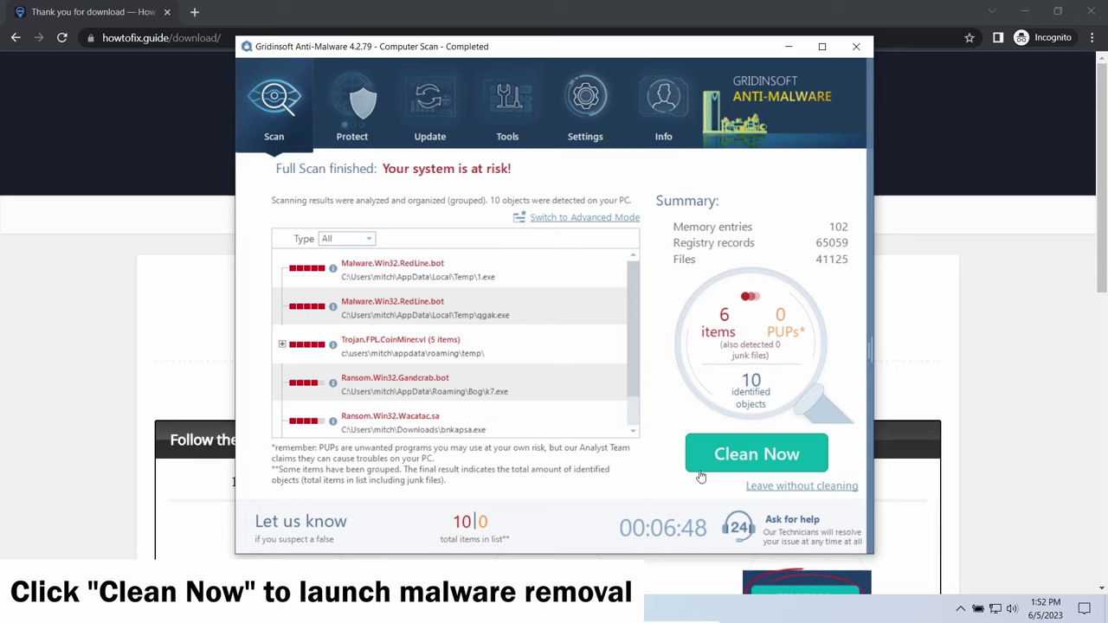
Clean all 10 detected threats and dismiss the removal summary back to the start screen
left_click(732, 459)
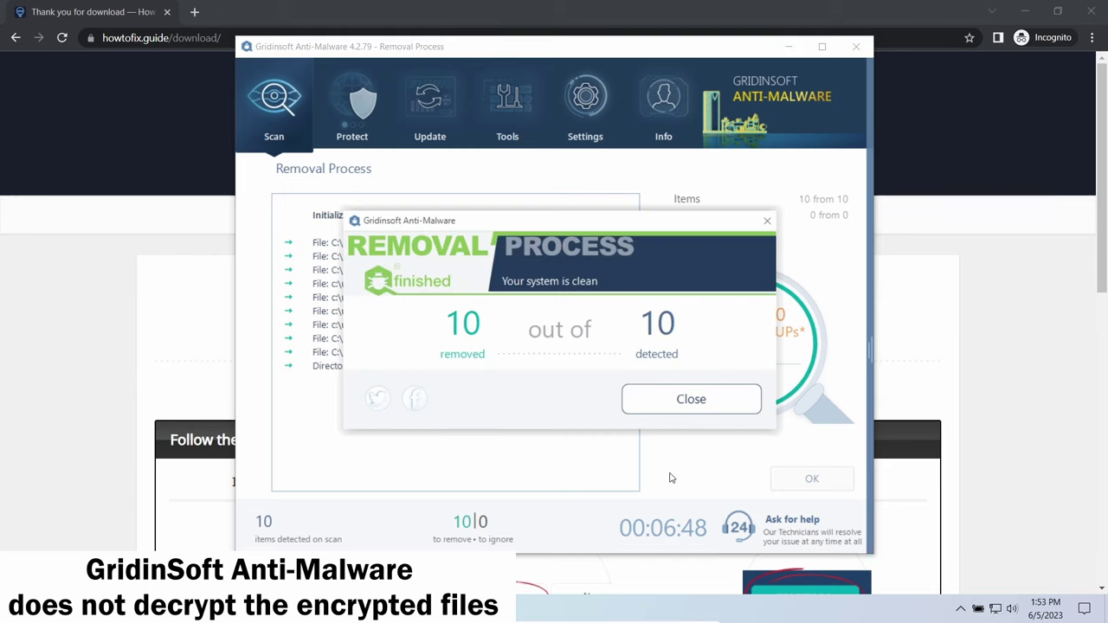
left_click(700, 402)
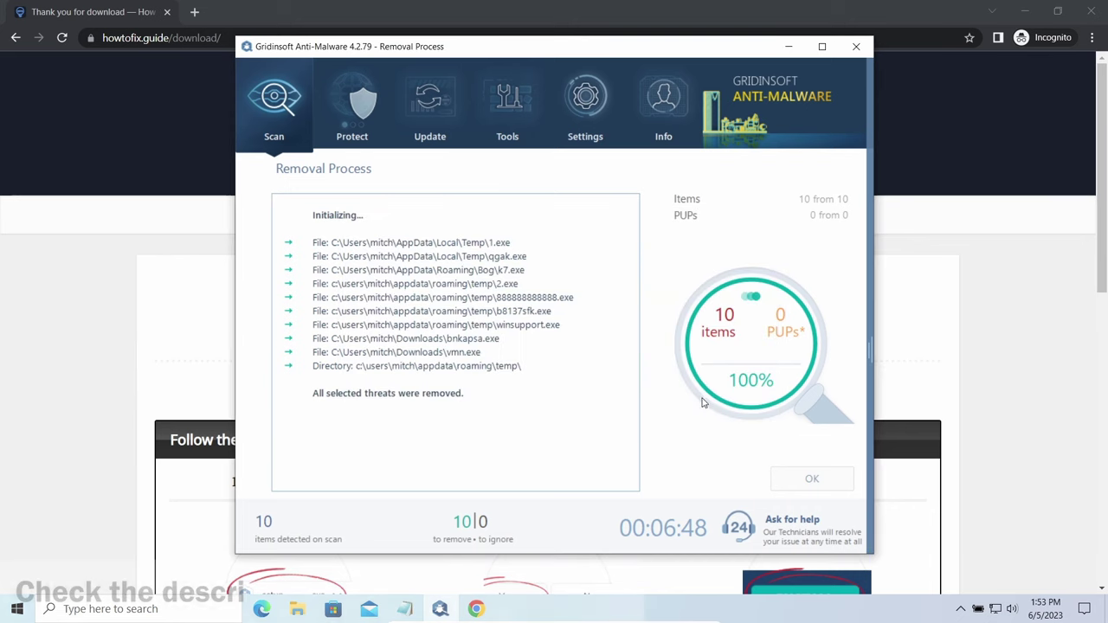
left_click(795, 475)
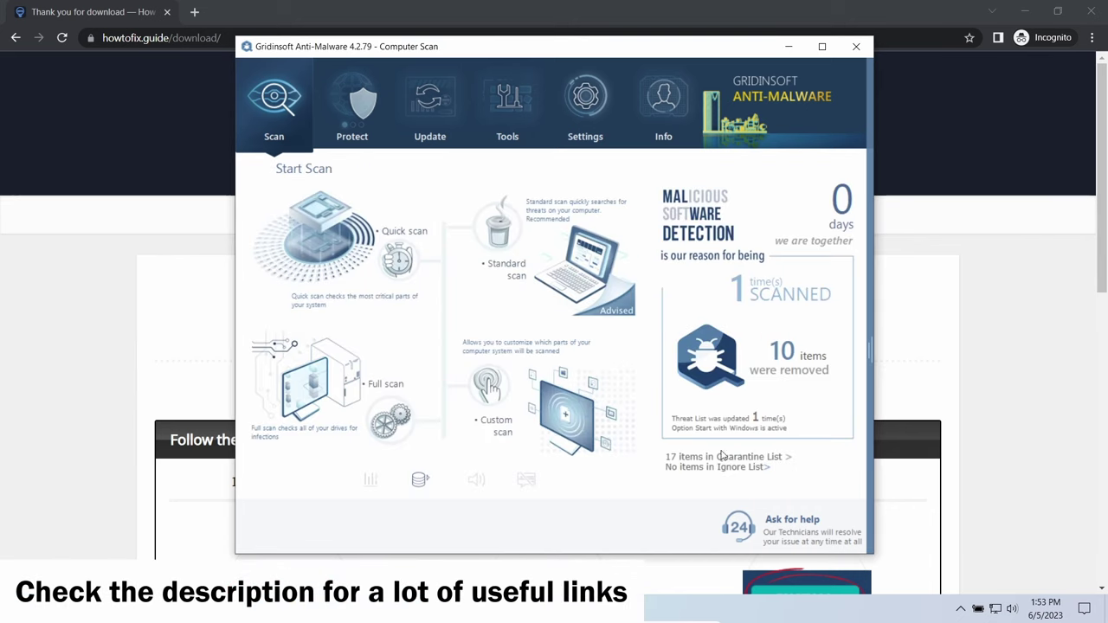